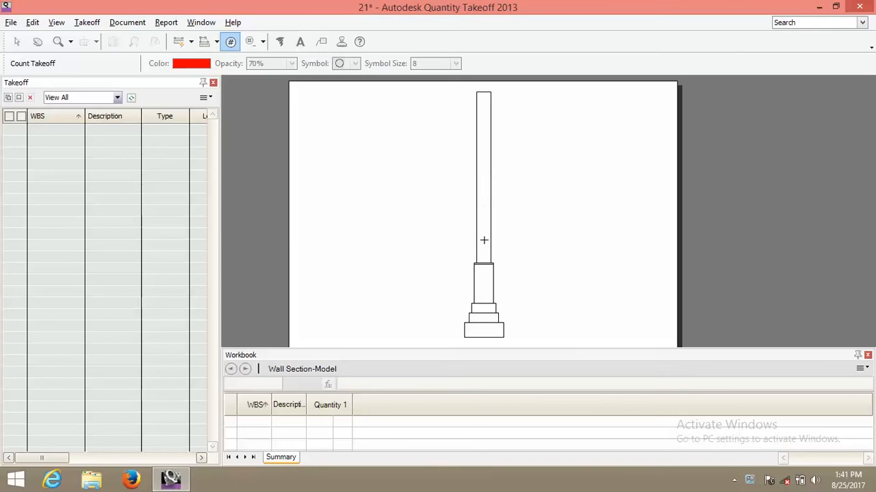
{"action": "middle_click_drag", "start_coordinate": [485, 246], "coordinate": [494, 242]}
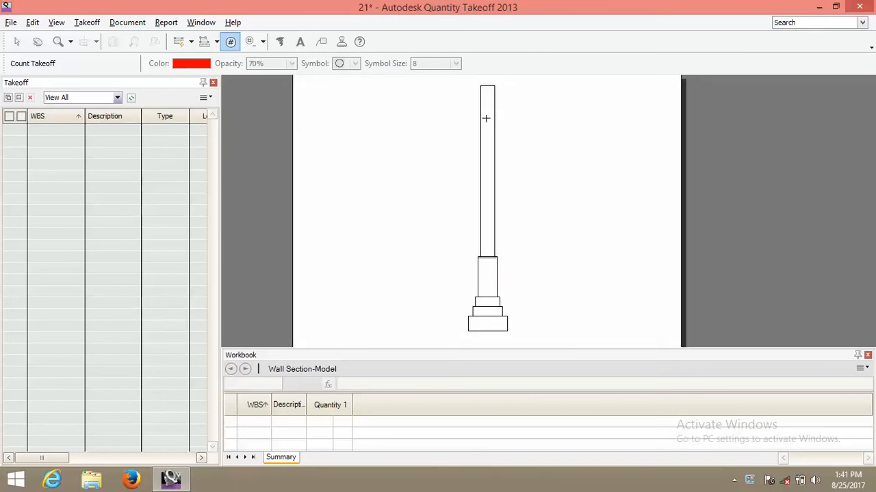
{"action": "left_click", "coordinate": [480, 142]}
{"action": "mouse_move", "coordinate": [487, 304]}
{"action": "middle_mouse_down"}
{"action": "mouse_move", "coordinate": [500, 279]}
{"action": "mouse_move", "coordinate": [494, 309]}
{"action": "middle_mouse_up"}
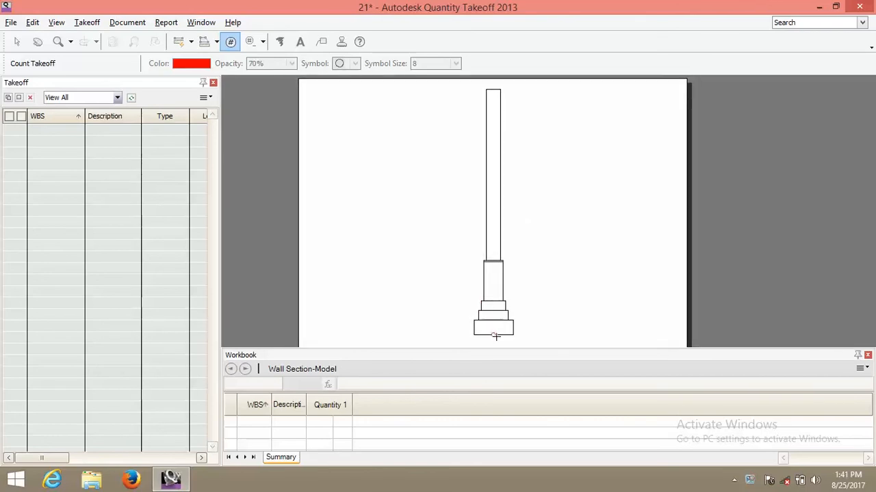
{"action": "middle_click_drag", "start_coordinate": [478, 322], "coordinate": [475, 304]}
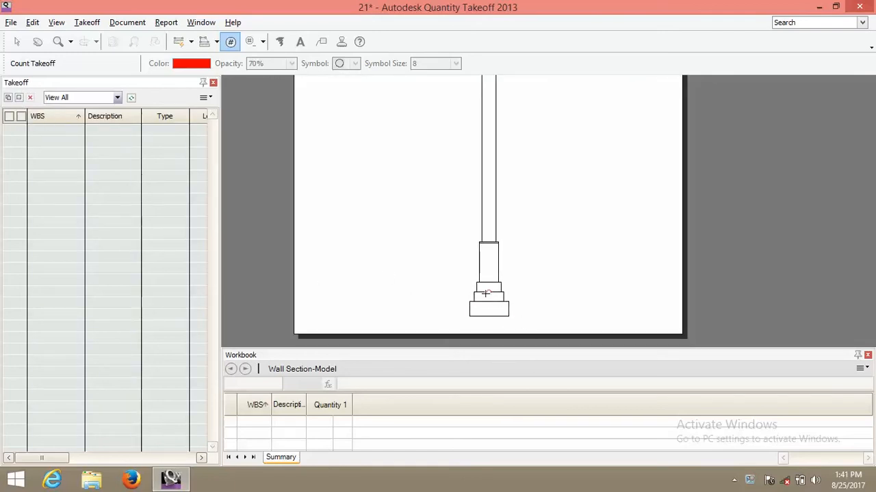
Step: Add a takeoff item with the WBS name "foundation" and set its type to Area
{"action": "left_click", "coordinate": [19, 100]}
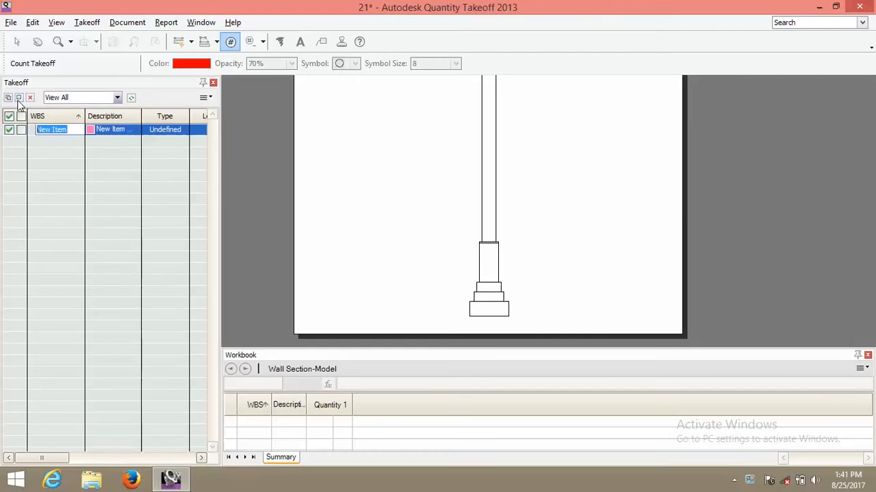
{"action": "type", "text": "ff"}
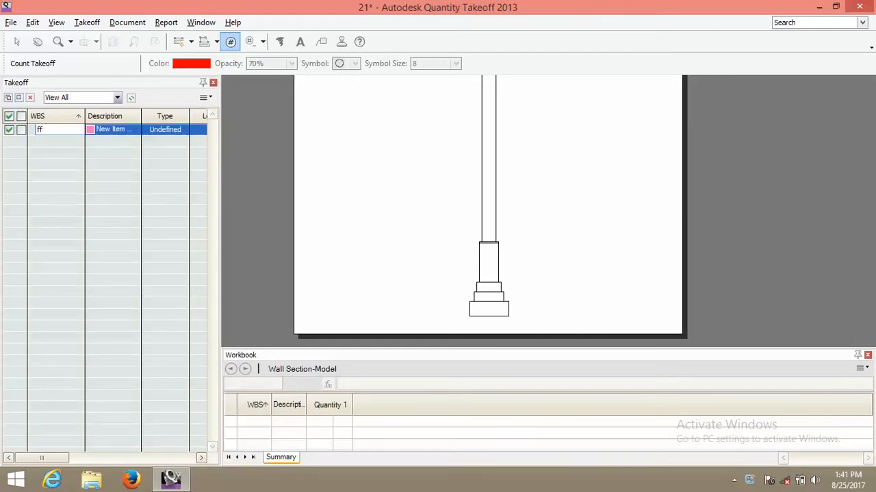
{"action": "type", "text": "undation"}
{"action": "key", "text": "Return"}
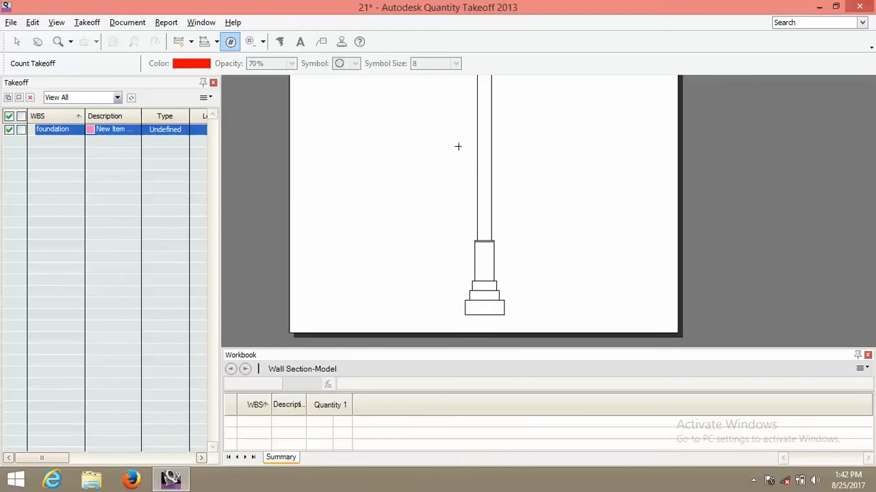
{"action": "left_click", "coordinate": [182, 131]}
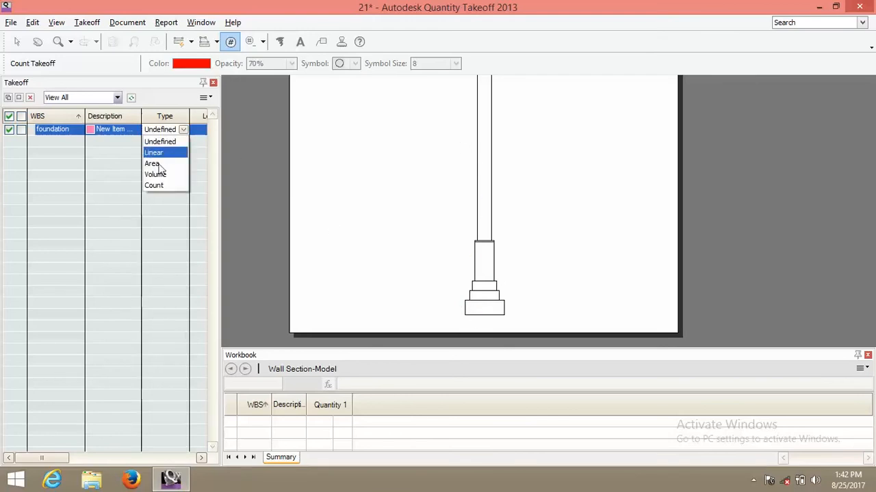
{"action": "left_click", "coordinate": [155, 164]}
{"action": "left_click", "coordinate": [164, 129]}
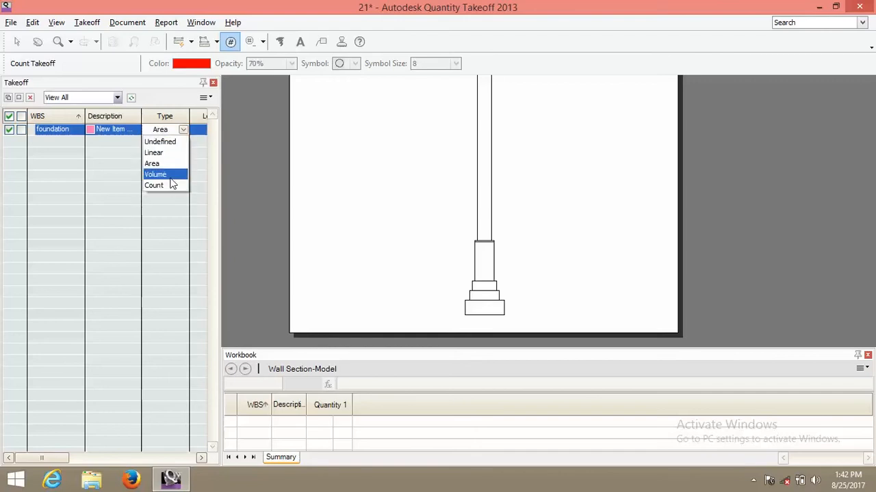
{"action": "left_click", "coordinate": [168, 166]}
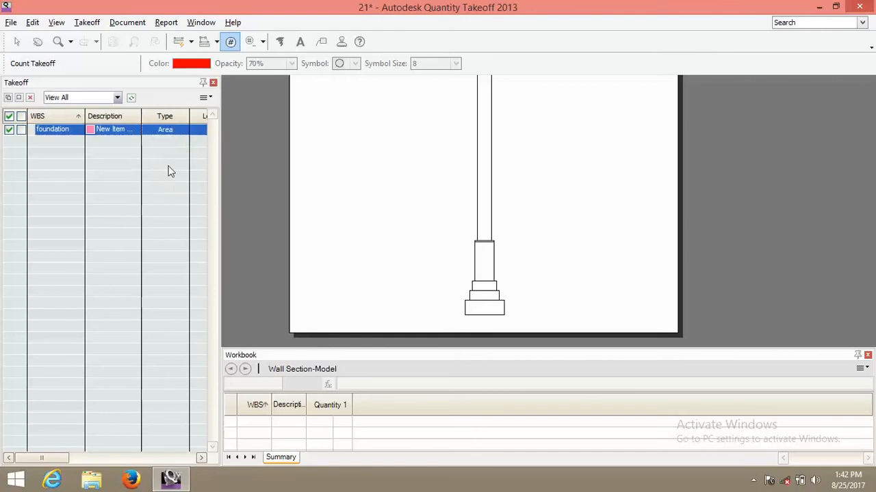
{"action": "left_click", "coordinate": [153, 214]}
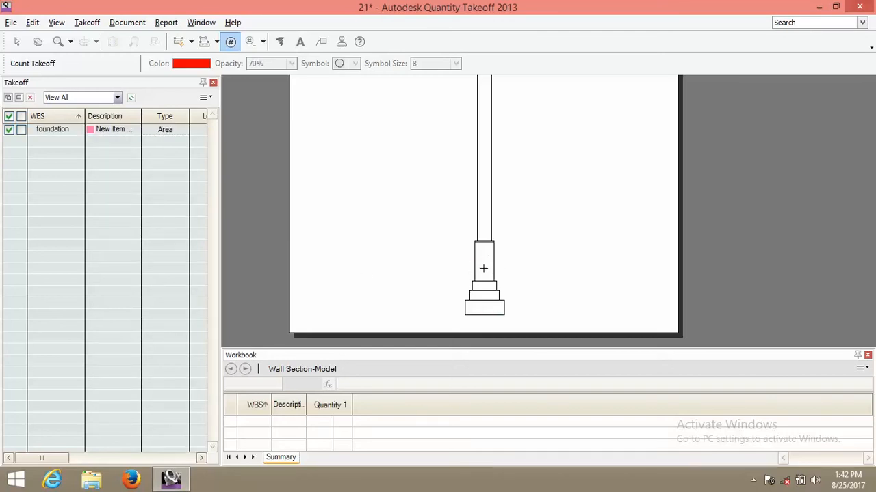
Step: Add a takeoff item with the WBS name "plinth lvl" and set its type to Area
{"action": "left_click", "coordinate": [20, 98]}
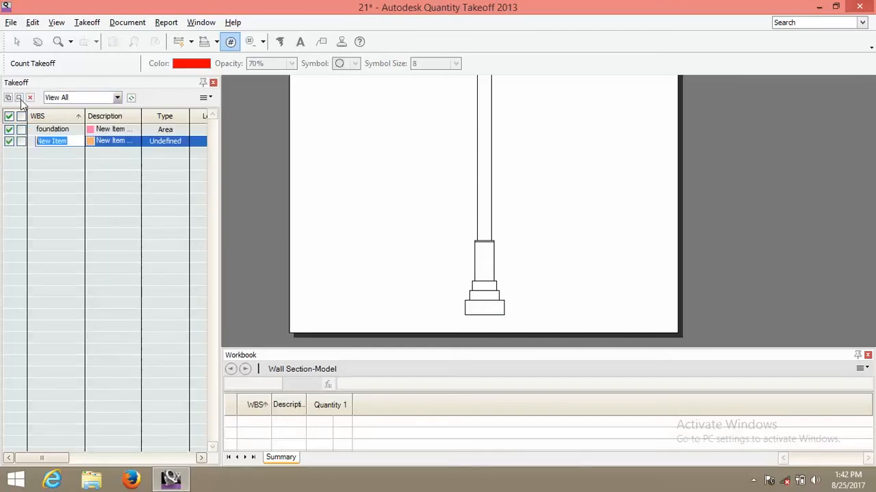
{"action": "type", "text": "plinth lvl"}
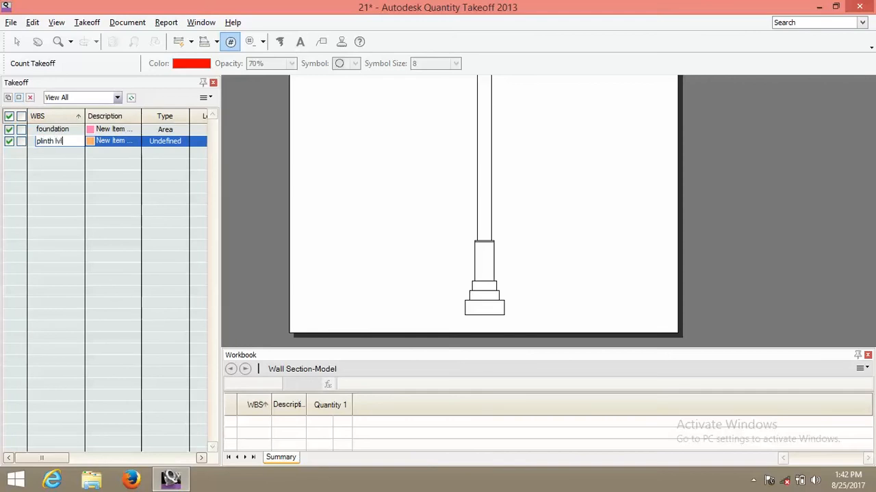
{"action": "left_click", "coordinate": [169, 143]}
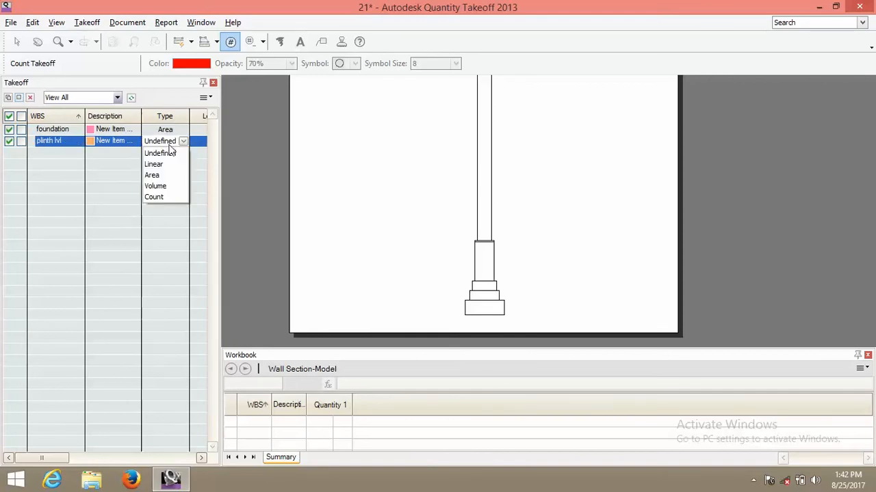
{"action": "left_click", "coordinate": [153, 177]}
{"action": "left_click", "coordinate": [144, 248]}
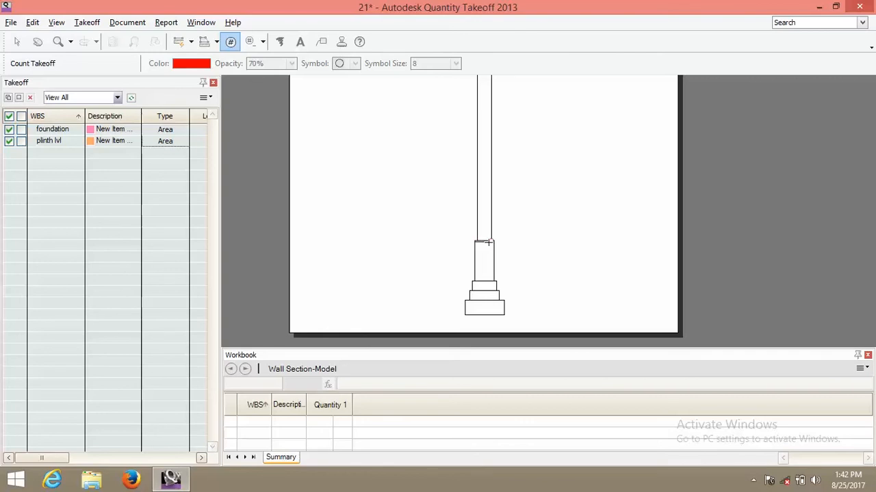
Step: Add a takeoff item with the WBS name "dpc" and set its type to Linear
{"action": "left_click", "coordinate": [19, 98]}
{"action": "type", "text": "dp"}
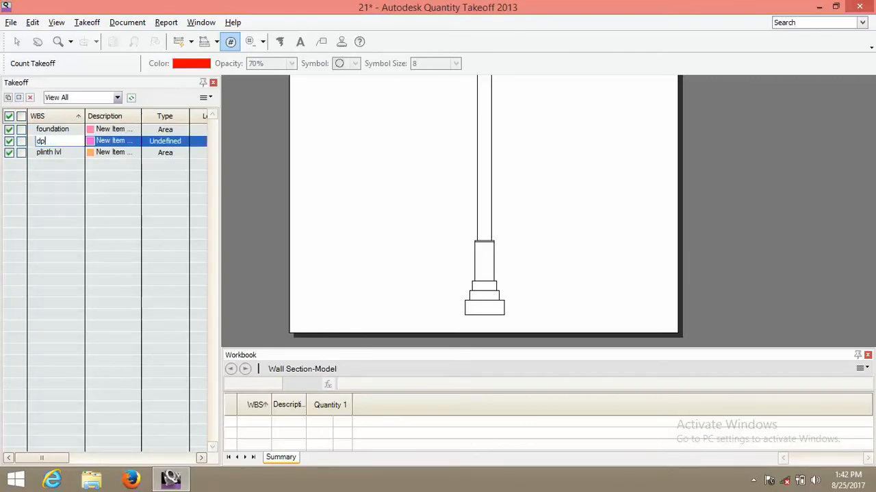
{"action": "type", "text": "c"}
{"action": "left_click", "coordinate": [88, 269]}
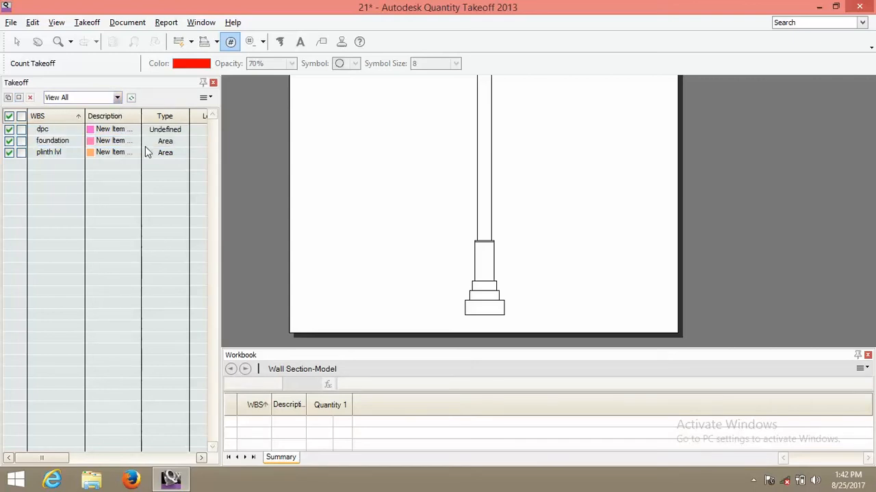
{"action": "left_click", "coordinate": [172, 134]}
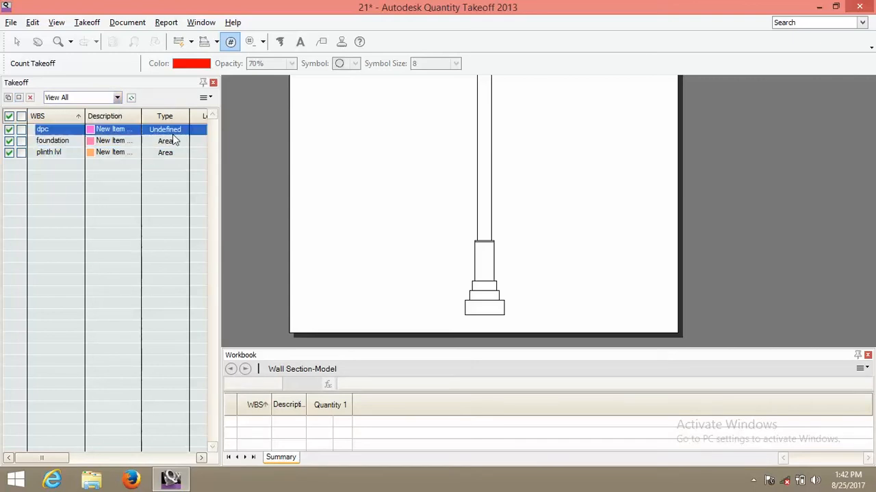
{"action": "left_click", "coordinate": [172, 134]}
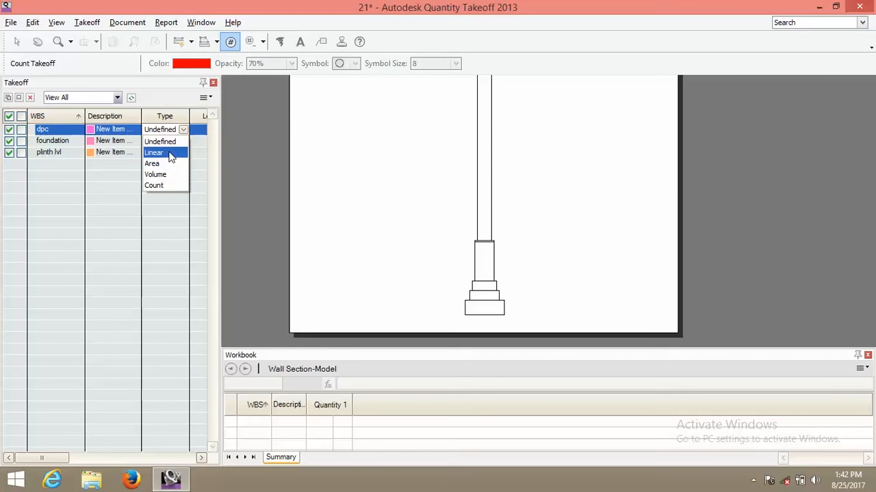
{"action": "left_click", "coordinate": [171, 154]}
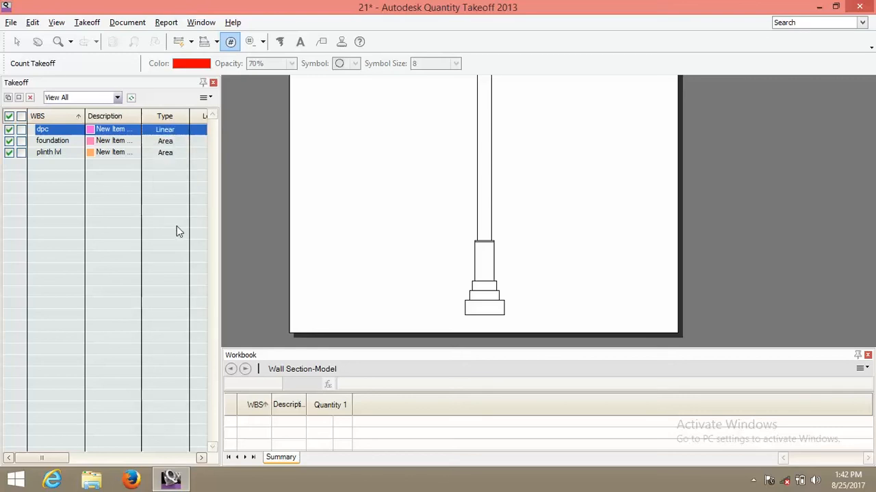
{"action": "left_click", "coordinate": [51, 185]}
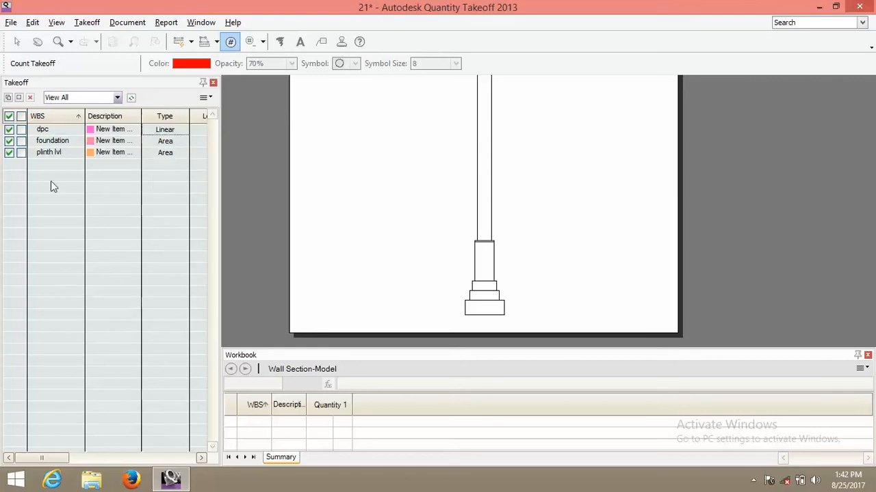
Step: Add a takeoff item with the WBS name "superstructure" and set its type to Area
{"action": "left_click", "coordinate": [19, 98]}
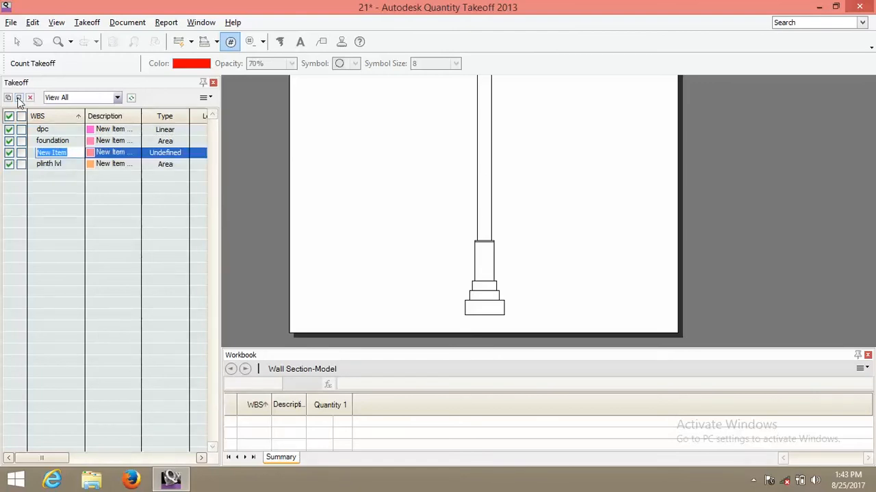
{"action": "type", "text": "superstruc"}
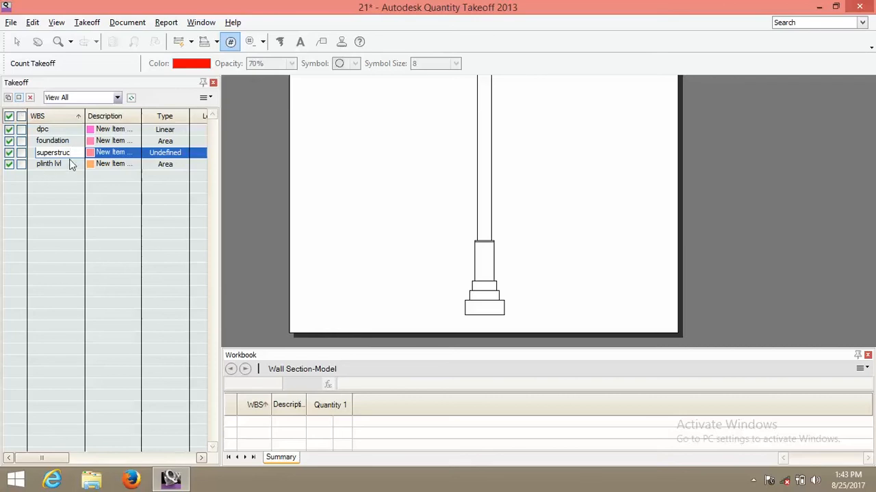
{"action": "type", "text": "ture"}
{"action": "left_click", "coordinate": [178, 159]}
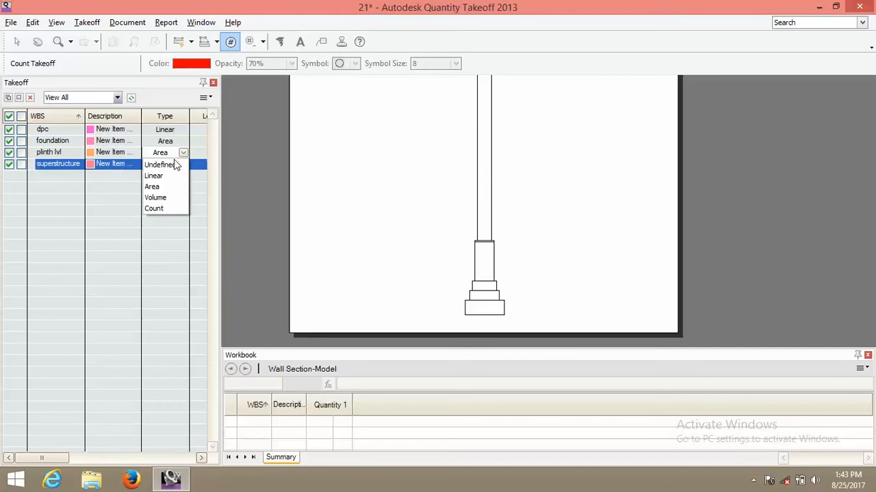
{"action": "left_click", "coordinate": [161, 185]}
{"action": "left_click", "coordinate": [96, 326]}
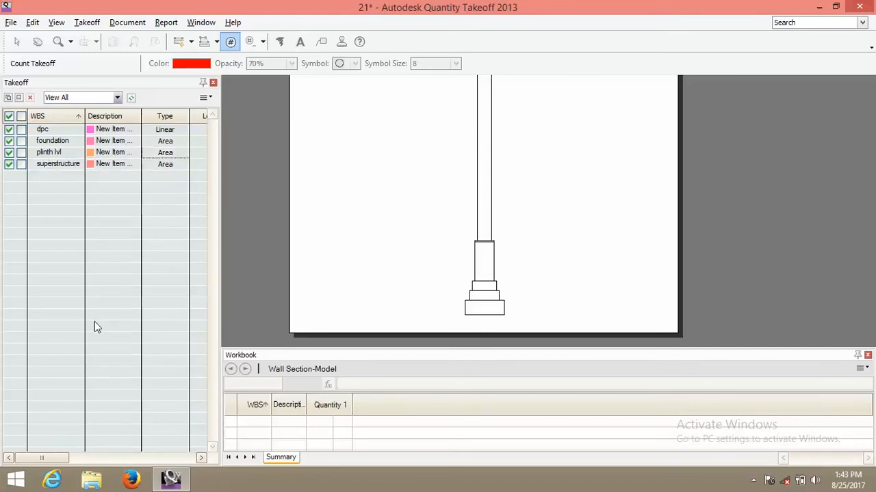
Step: Add a takeoff item with the WBS name "plastering" and set its type to Linear
{"action": "left_click", "coordinate": [20, 97]}
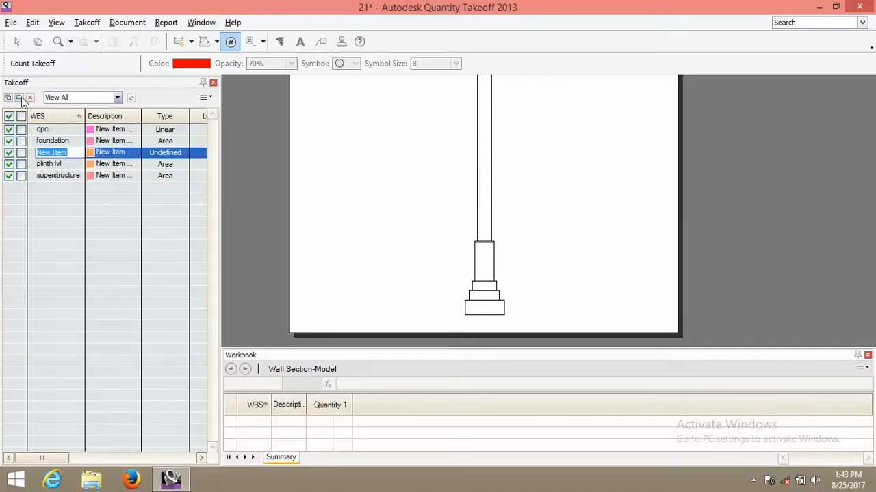
{"action": "type", "text": "plaster"}
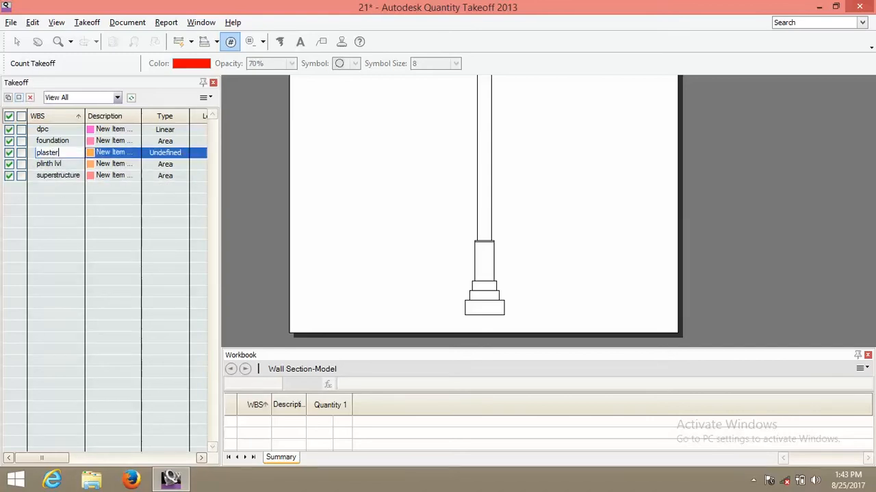
{"action": "type", "text": "ing"}
{"action": "left_click", "coordinate": [161, 154]}
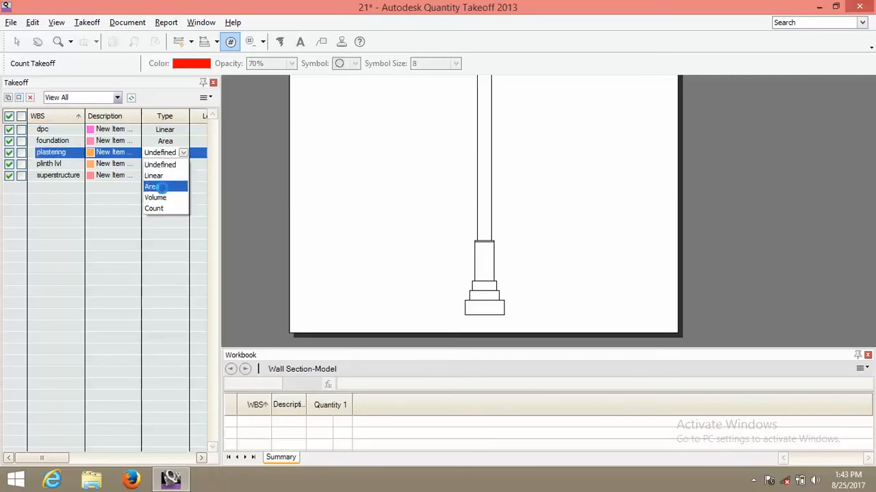
{"action": "left_click", "coordinate": [159, 186]}
{"action": "left_click", "coordinate": [182, 154]}
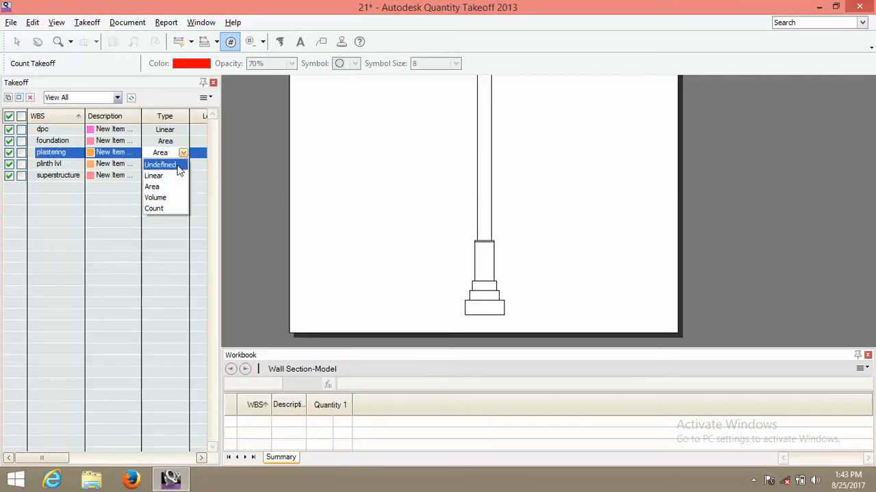
{"action": "left_click", "coordinate": [160, 175]}
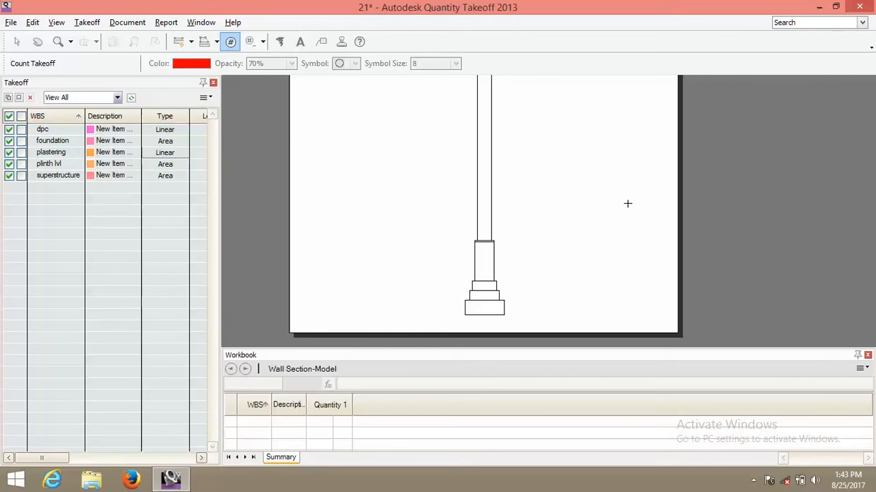
{"action": "mouse_move", "coordinate": [462, 150]}
{"action": "middle_mouse_down"}
{"action": "mouse_move", "coordinate": [449, 211]}
{"action": "mouse_move", "coordinate": [458, 164]}
{"action": "middle_mouse_up"}
{"action": "middle_click_drag", "start_coordinate": [515, 290], "coordinate": [513, 265]}
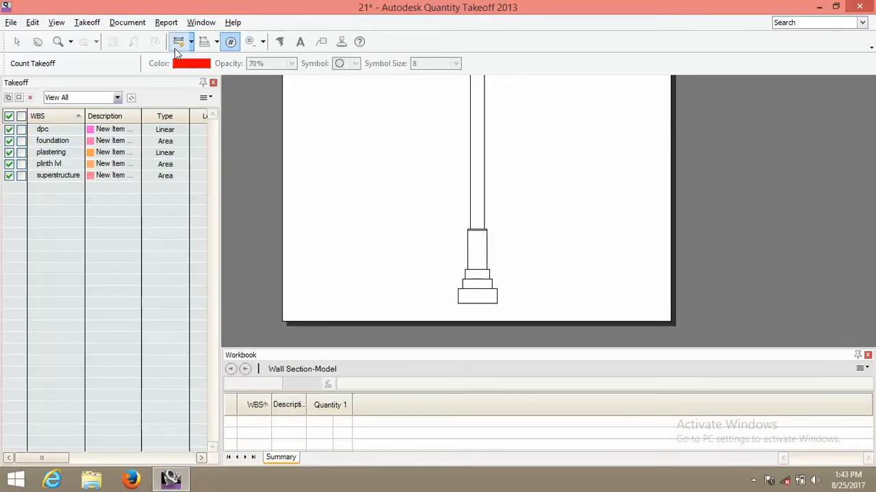
{"action": "left_click", "coordinate": [232, 44]}
{"action": "middle_click_drag", "start_coordinate": [496, 223], "coordinate": [471, 250]}
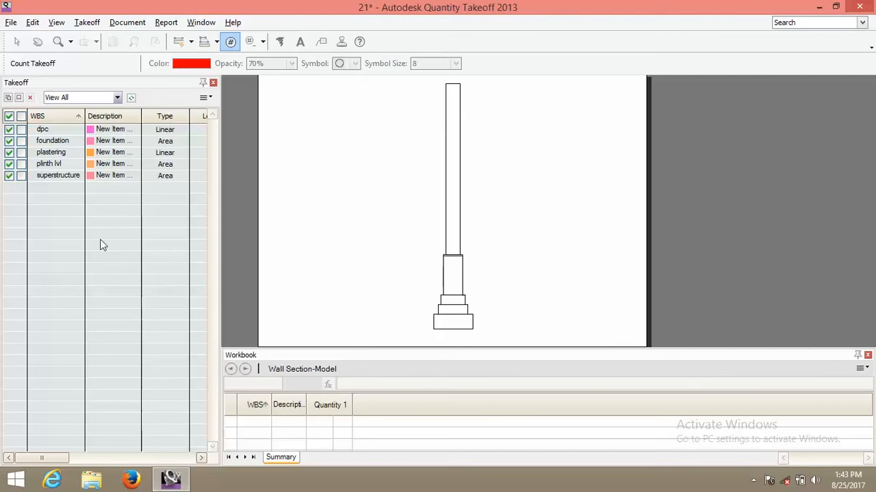
Step: Set the thickness of the foundation takeoff item to 6 m
{"action": "double_click", "coordinate": [55, 141]}
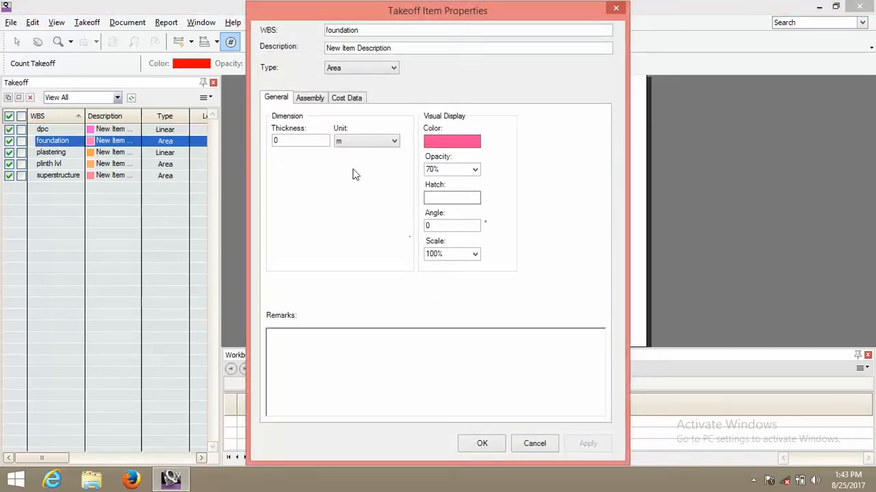
{"action": "left_click", "coordinate": [309, 98]}
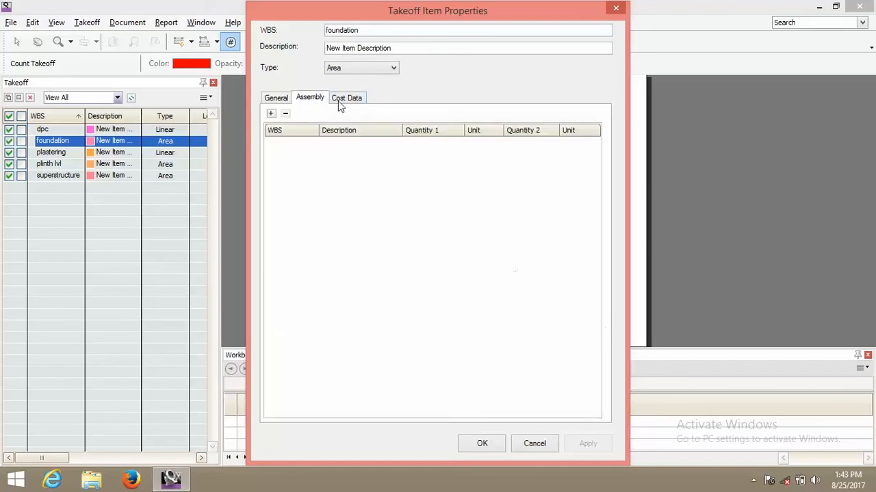
{"action": "left_click", "coordinate": [342, 100]}
{"action": "left_click", "coordinate": [283, 99]}
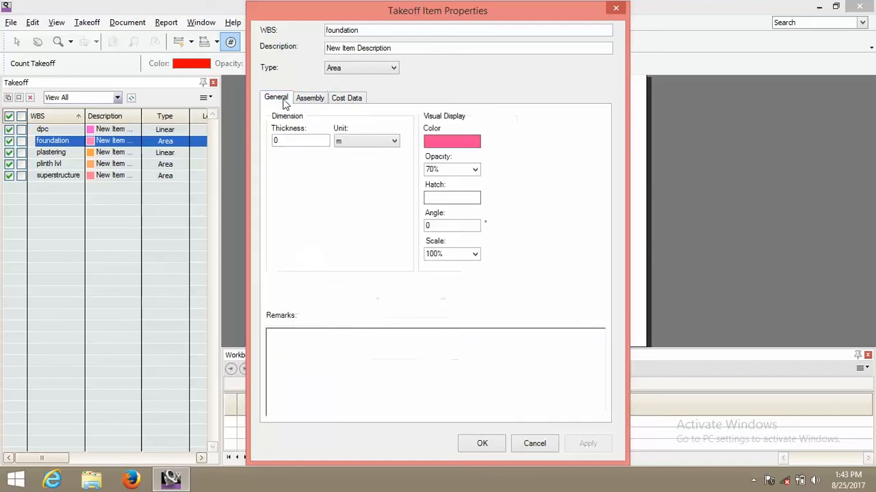
{"action": "double_click", "coordinate": [308, 140]}
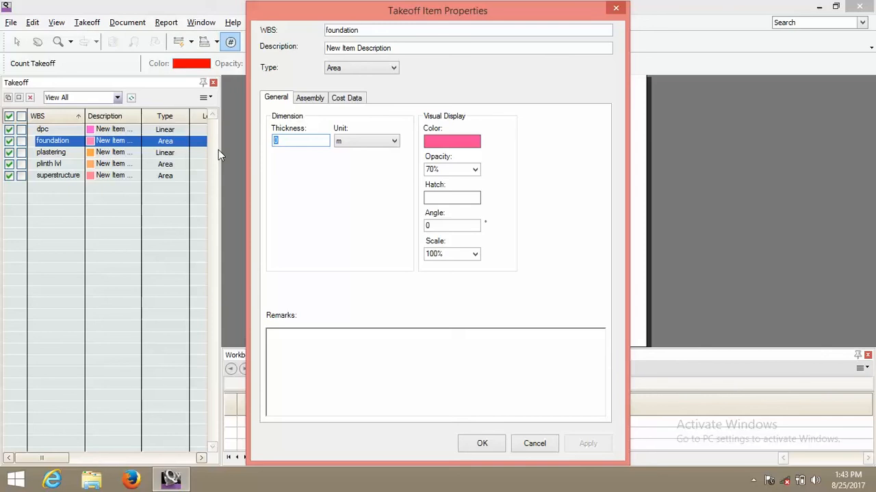
{"action": "type", "text": "6"}
Step: Set the foundation item's second cost quantity to Volume in m³
{"action": "left_click", "coordinate": [352, 98]}
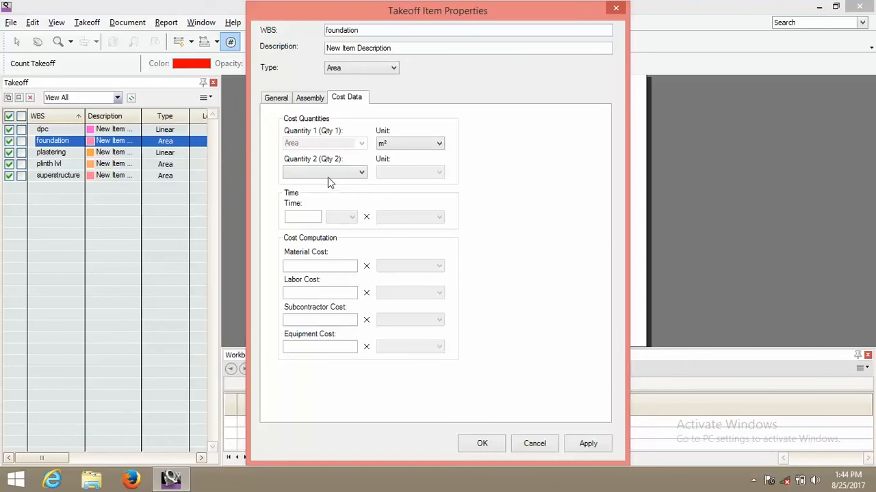
{"action": "left_click", "coordinate": [328, 173]}
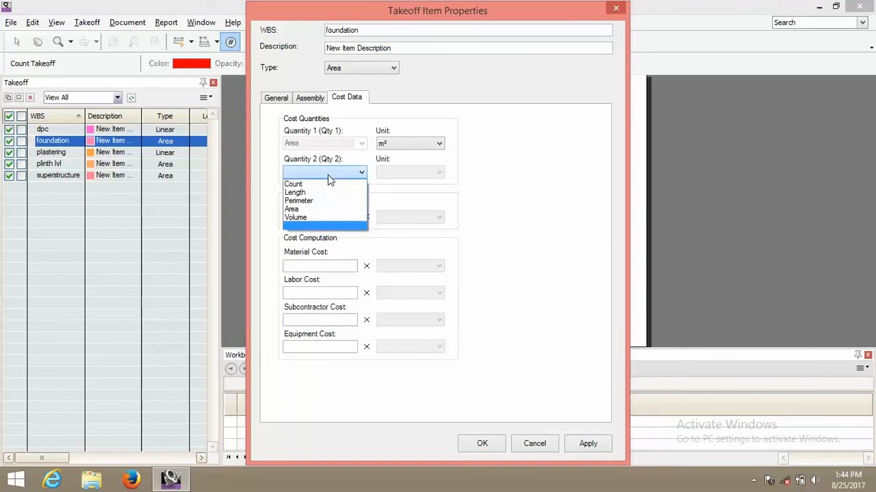
{"action": "left_click", "coordinate": [310, 217]}
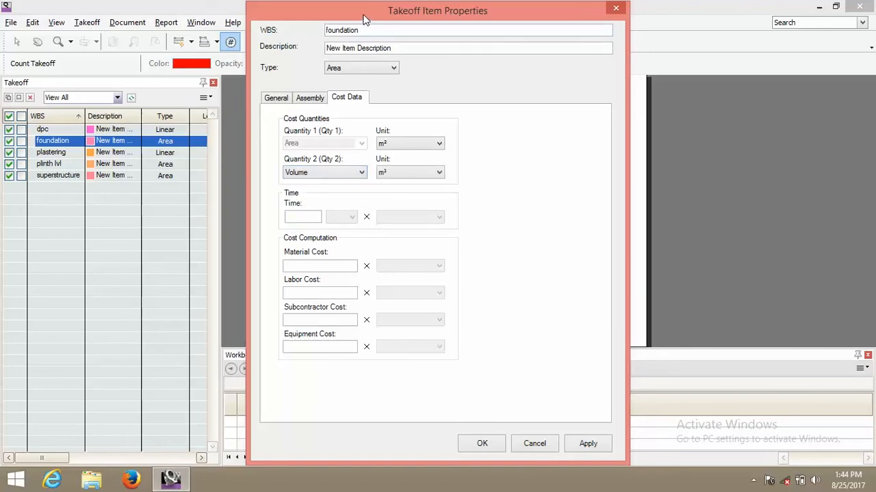
{"action": "mouse_move", "coordinate": [369, 17]}
{"action": "left_mouse_down"}
{"action": "mouse_move", "coordinate": [488, 122]}
{"action": "mouse_move", "coordinate": [579, 46]}
{"action": "mouse_move", "coordinate": [479, 2]}
{"action": "mouse_move", "coordinate": [444, 13]}
{"action": "mouse_move", "coordinate": [456, 19]}
{"action": "mouse_move", "coordinate": [394, 53]}
{"action": "mouse_move", "coordinate": [371, 39]}
{"action": "mouse_move", "coordinate": [409, 15]}
{"action": "left_mouse_up"}
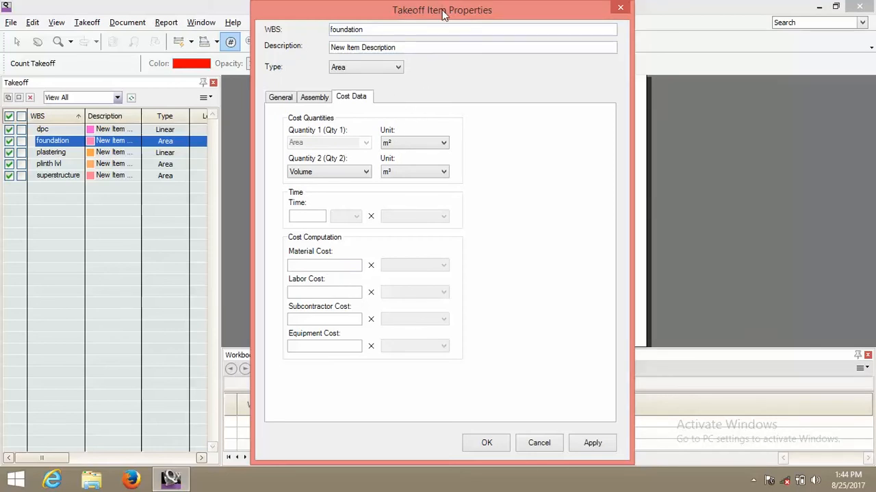
{"action": "mouse_move", "coordinate": [442, 11]}
{"action": "left_mouse_down"}
{"action": "mouse_move", "coordinate": [442, 23]}
{"action": "mouse_move", "coordinate": [454, 19]}
{"action": "left_mouse_up"}
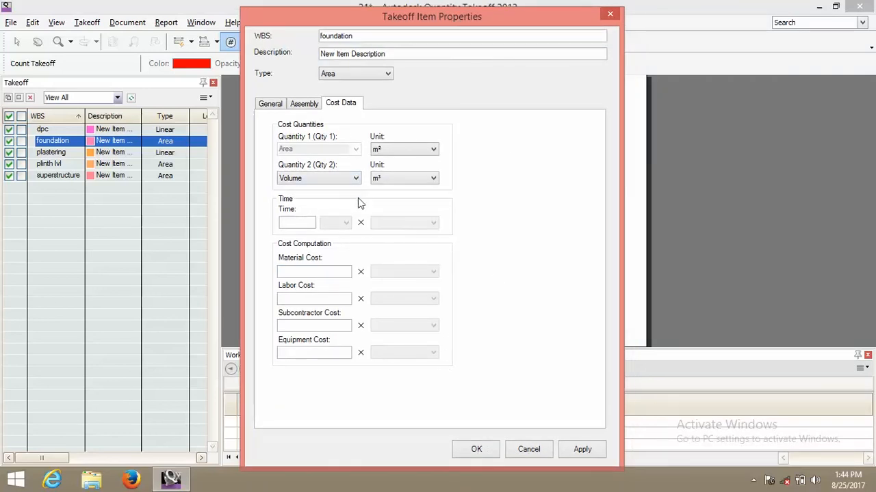
Step: Set the foundation item's material cost to 4500, multiplied by Qty 2 (Volume), and save its properties
{"action": "left_click", "coordinate": [307, 272]}
{"action": "left_click_drag", "start_coordinate": [416, 20], "coordinate": [841, 14]}
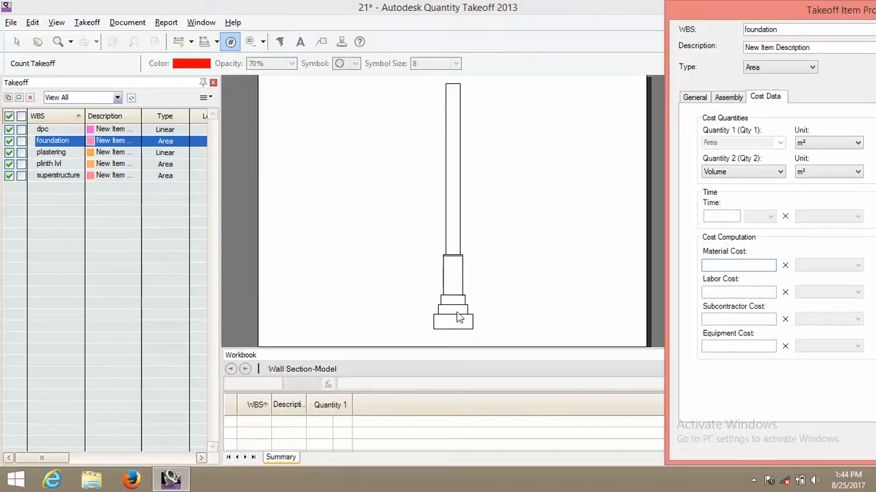
{"action": "left_click_drag", "start_coordinate": [749, 8], "coordinate": [494, 11]}
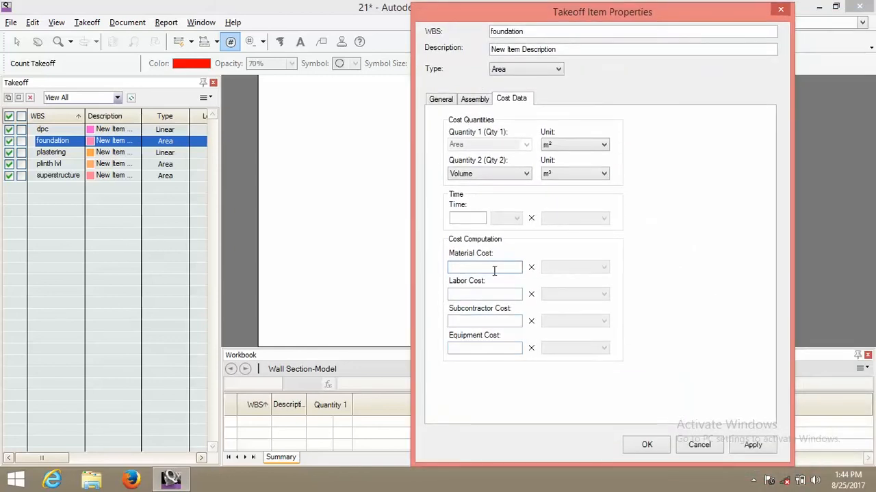
{"action": "type", "text": "4500"}
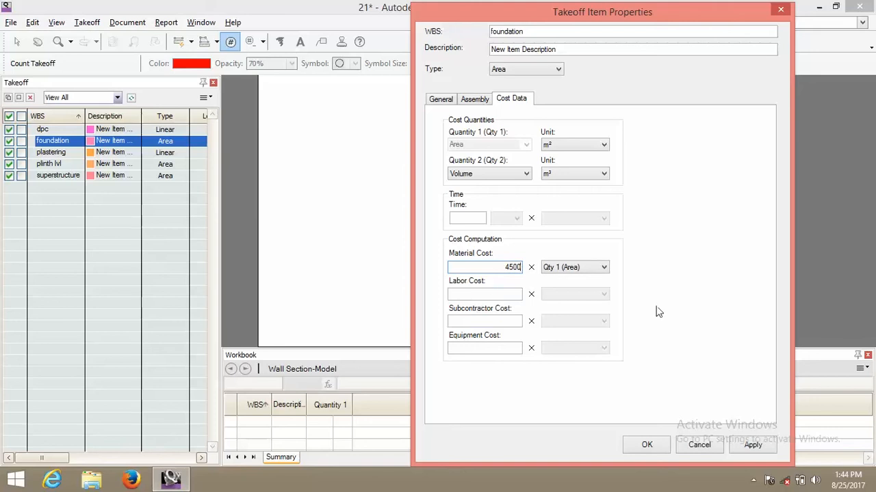
{"action": "left_click", "coordinate": [569, 271]}
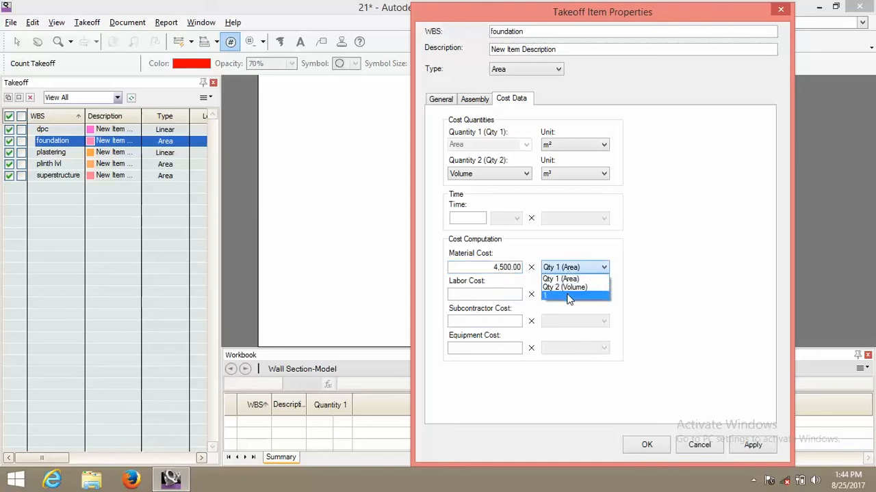
{"action": "left_click", "coordinate": [571, 286]}
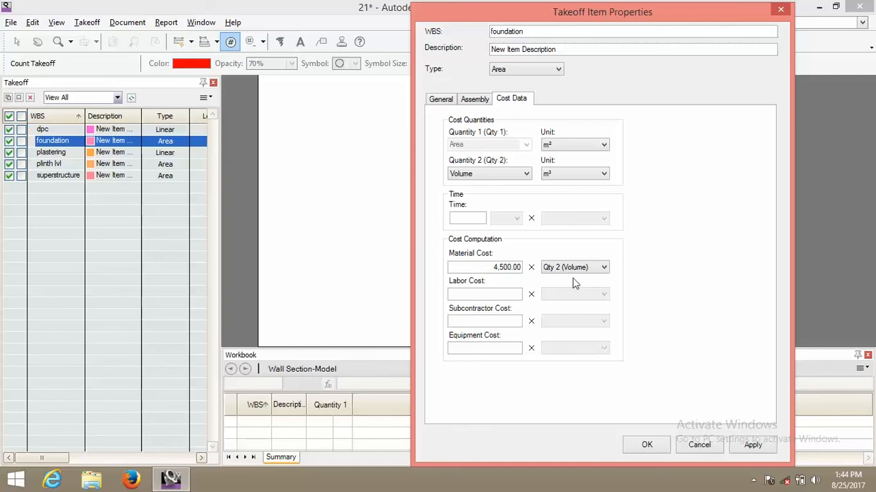
{"action": "left_click", "coordinate": [759, 446]}
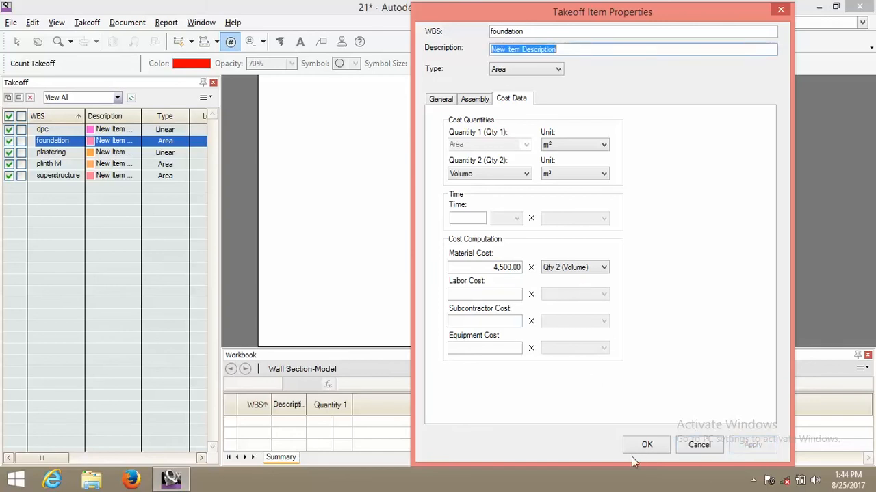
{"action": "left_click", "coordinate": [643, 445]}
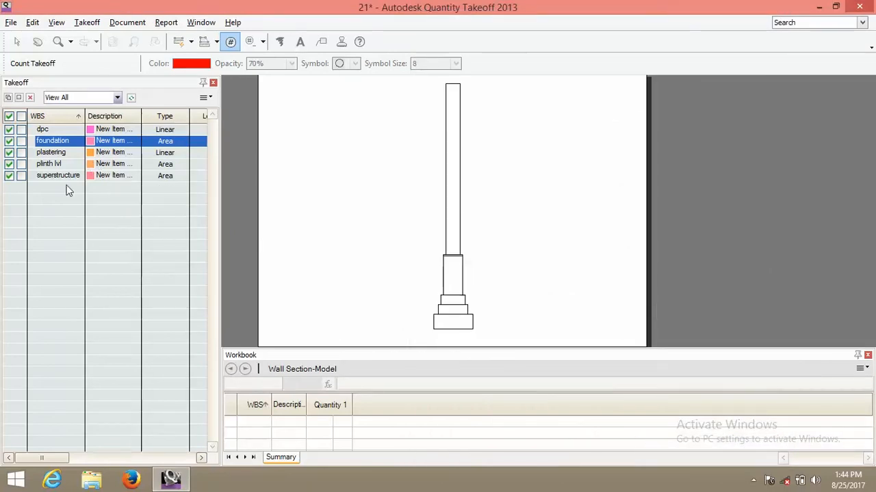
Step: Set the plinth lvl item's thickness to 6 m and its second cost quantity to Volume
{"action": "double_click", "coordinate": [54, 165]}
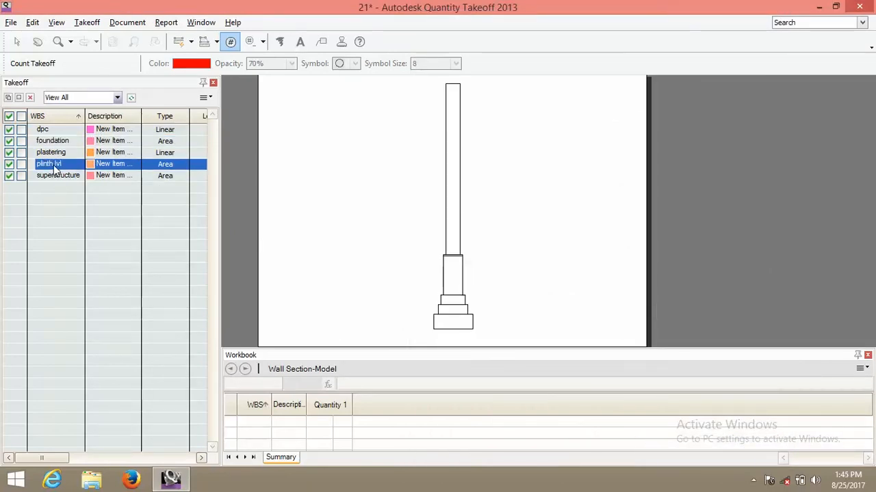
{"action": "left_click_drag", "start_coordinate": [301, 140], "coordinate": [211, 142]}
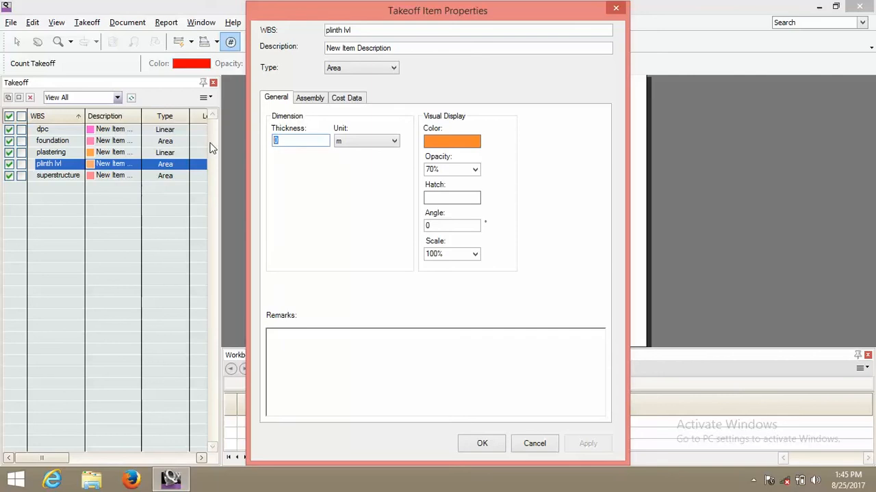
{"action": "type", "text": "6"}
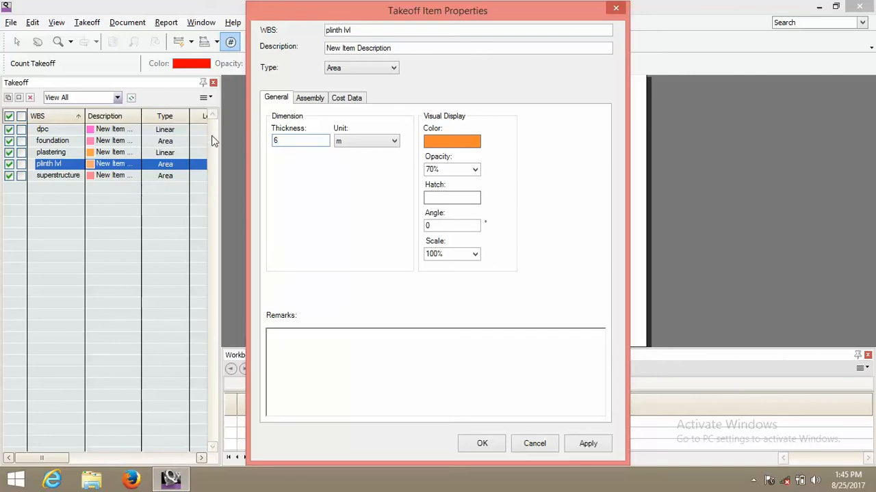
{"action": "left_click", "coordinate": [357, 97]}
{"action": "left_click", "coordinate": [344, 174]}
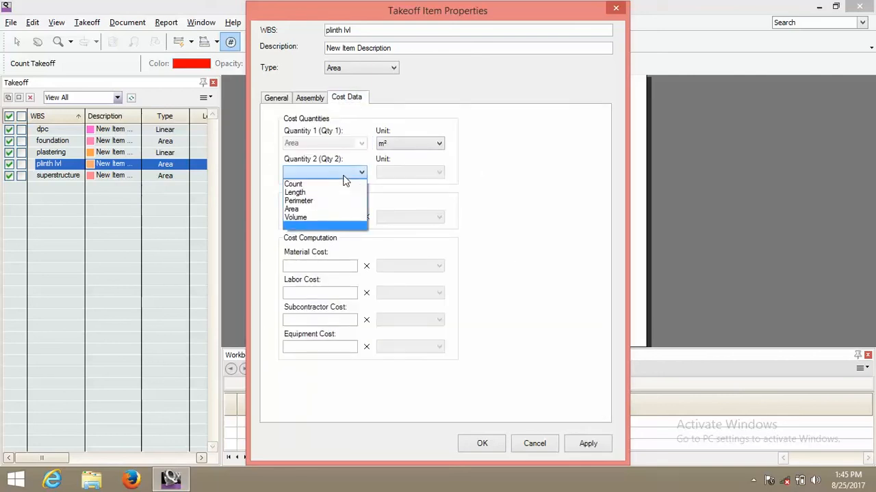
{"action": "left_click", "coordinate": [315, 218]}
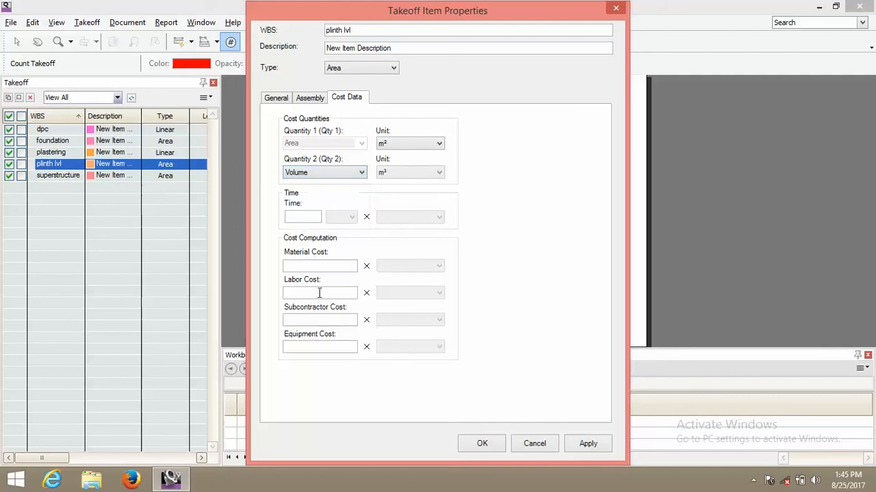
Step: Set the plinth lvl item's material cost to 3200, multiplied by Qty 2 (Volume), and save its properties
{"action": "left_click", "coordinate": [318, 264]}
{"action": "left_click_drag", "start_coordinate": [407, 12], "coordinate": [472, 14]}
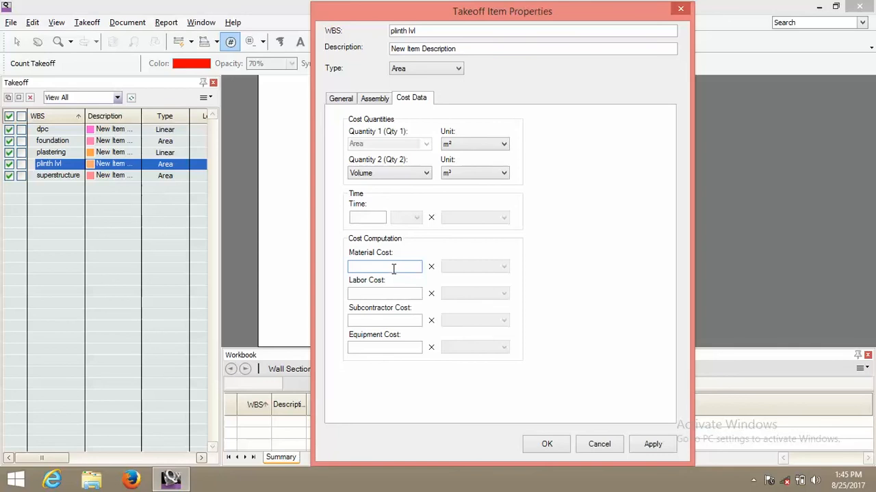
{"action": "type", "text": "3200"}
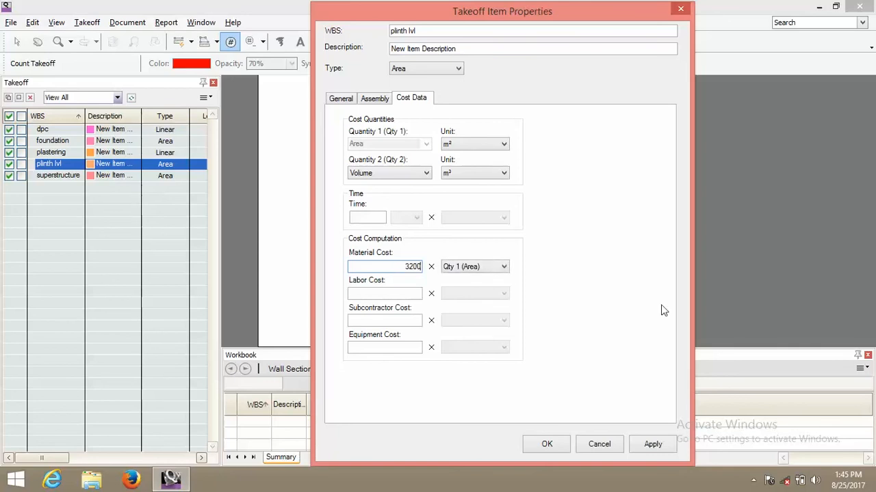
{"action": "left_click", "coordinate": [499, 268]}
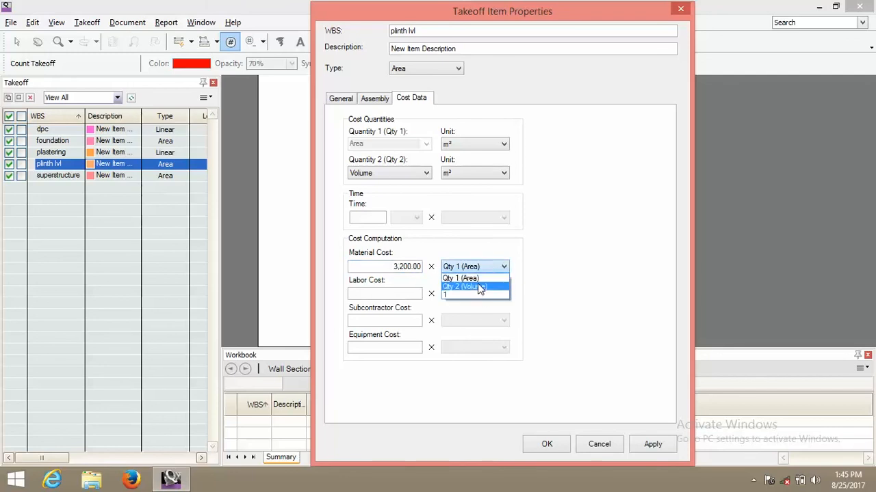
{"action": "left_click", "coordinate": [479, 287]}
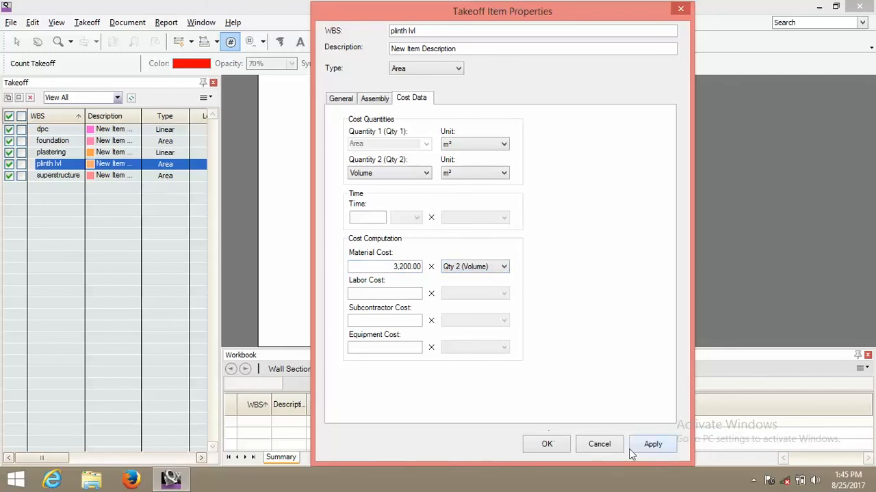
{"action": "left_click", "coordinate": [647, 445]}
{"action": "left_click", "coordinate": [545, 445]}
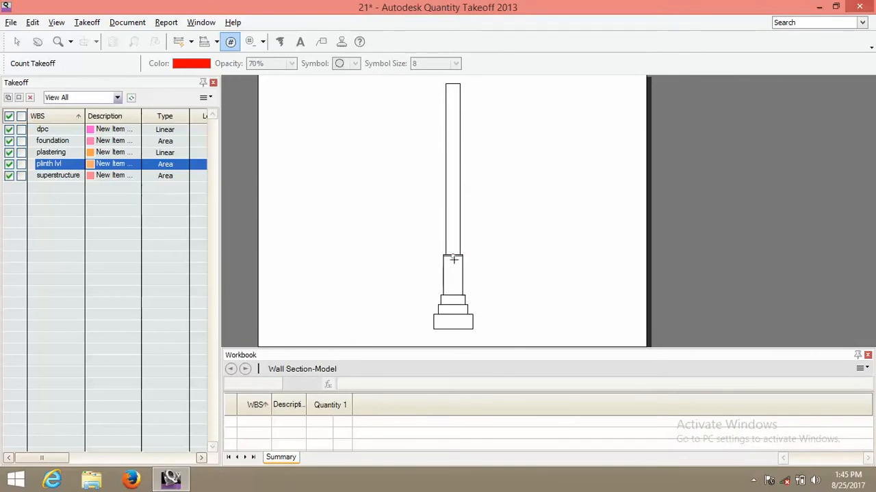
Step: Set the dpc item's thickness to 6 m and its second cost quantity to Area
{"action": "scroll", "coordinate": [435, 259], "scroll_direction": "up", "scroll_amount": 6}
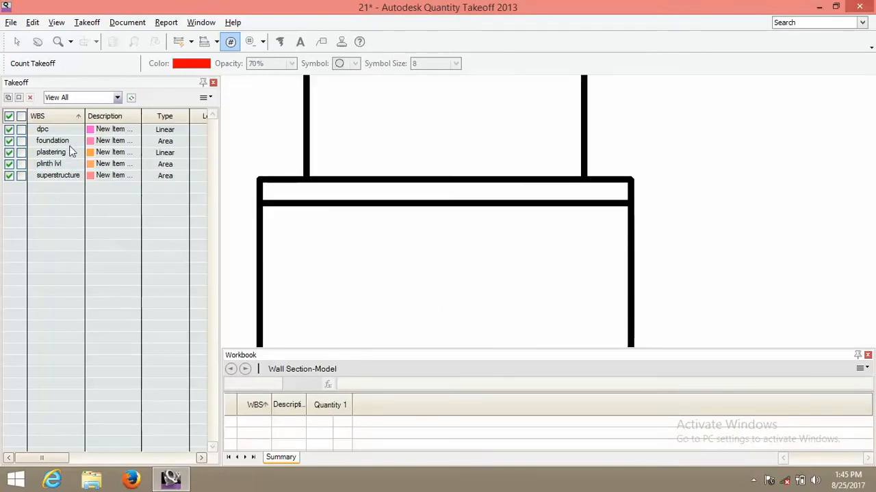
{"action": "double_click", "coordinate": [56, 132]}
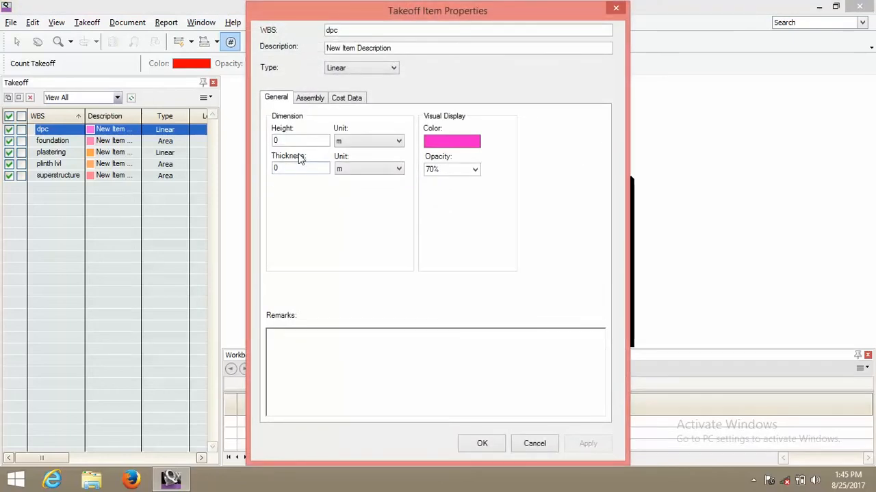
{"action": "left_click_drag", "start_coordinate": [294, 168], "coordinate": [257, 157]}
{"action": "type", "text": "6"}
{"action": "left_click", "coordinate": [356, 98]}
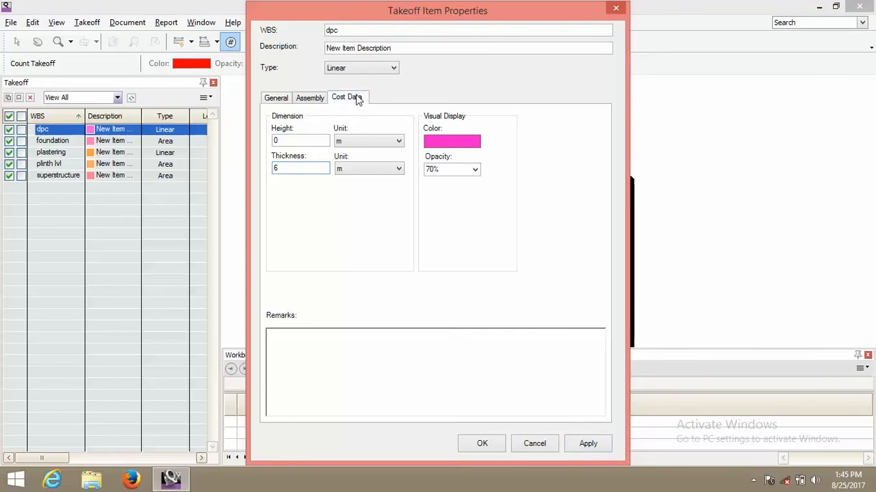
{"action": "left_click", "coordinate": [318, 174]}
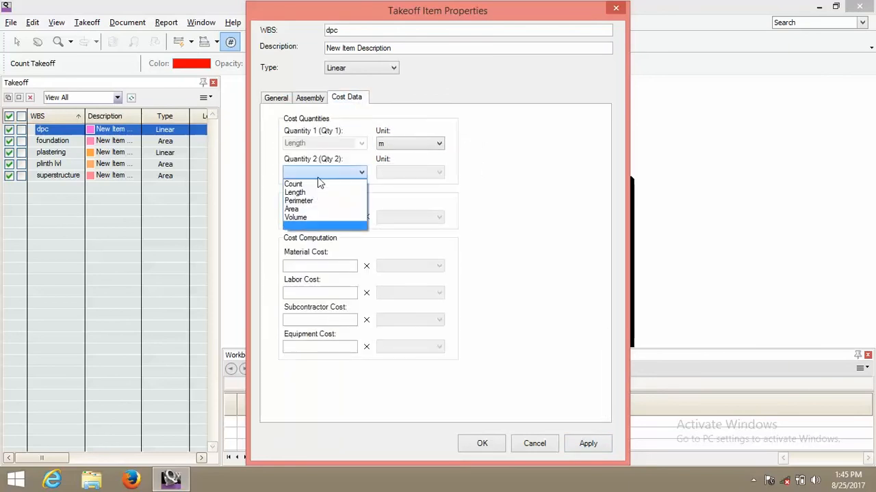
{"action": "left_click", "coordinate": [292, 209]}
Step: Set the dpc item's material cost to 180, multiplied by Qty 2 (Area), and save its properties
{"action": "left_click", "coordinate": [328, 262]}
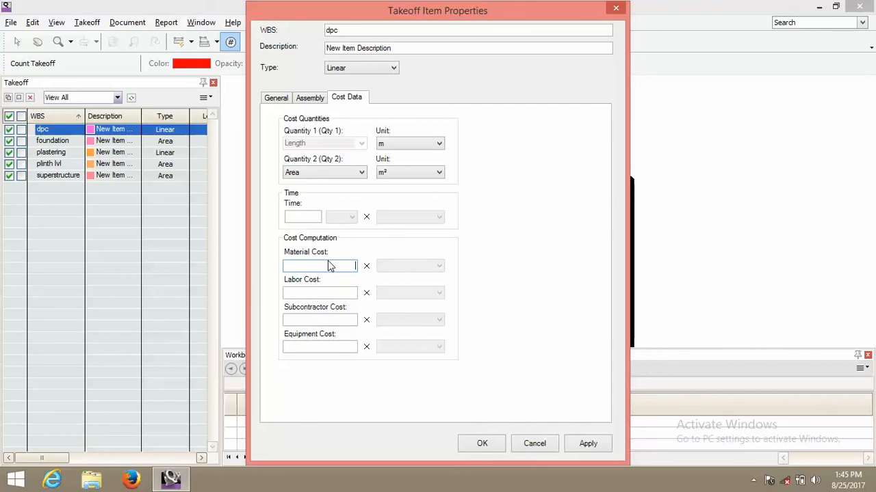
{"action": "type", "text": "180"}
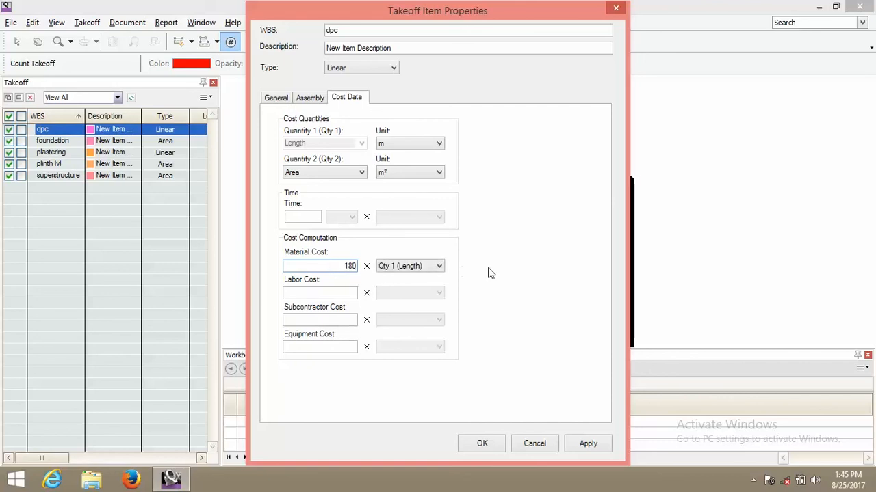
{"action": "left_click", "coordinate": [420, 266]}
{"action": "left_click", "coordinate": [416, 284]}
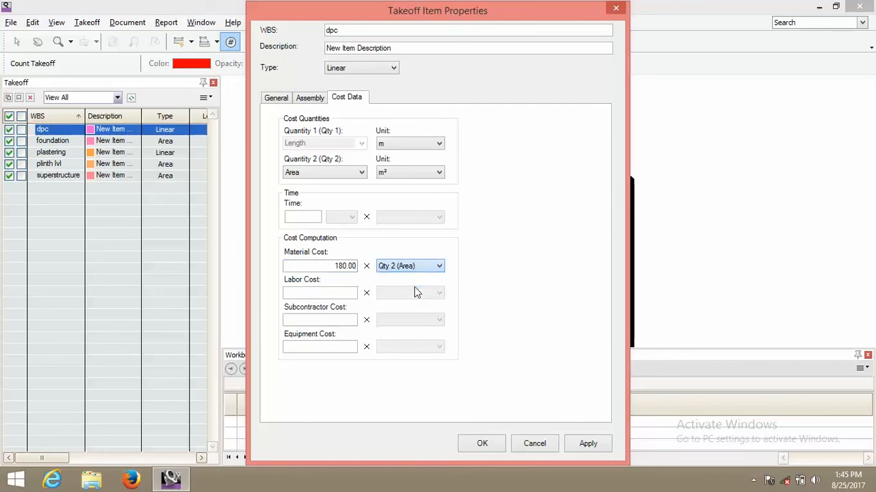
{"action": "left_click", "coordinate": [580, 445]}
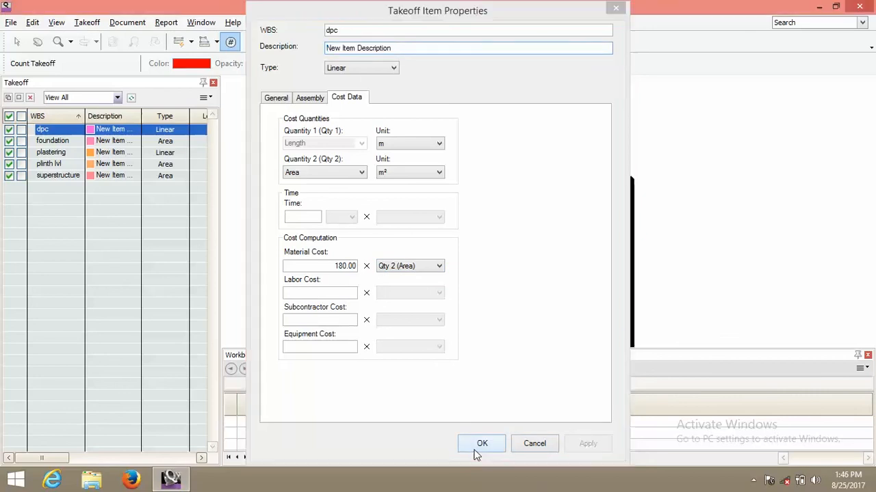
{"action": "left_click", "coordinate": [476, 448]}
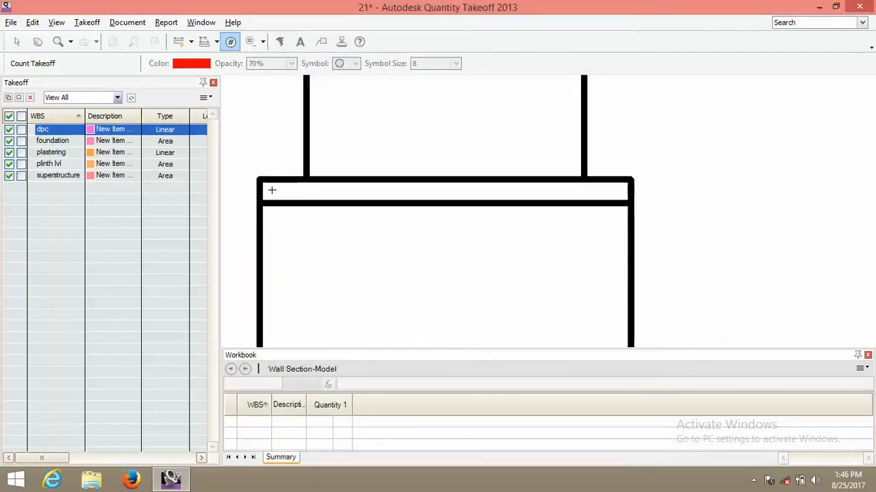
Step: Choose the foundation item for a Rectangle Area Takeoff and set the sheet's drawing units to Centimeters
{"action": "scroll", "coordinate": [391, 211], "scroll_direction": "down", "scroll_amount": 5}
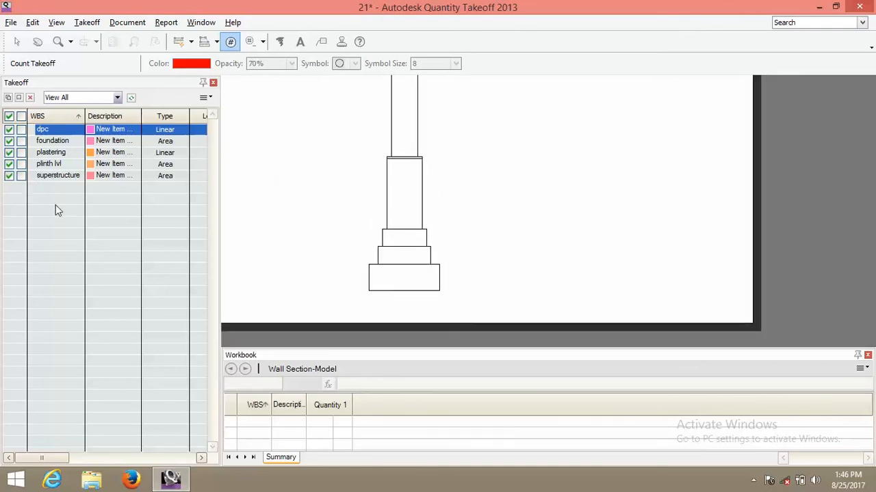
{"action": "left_click", "coordinate": [49, 141]}
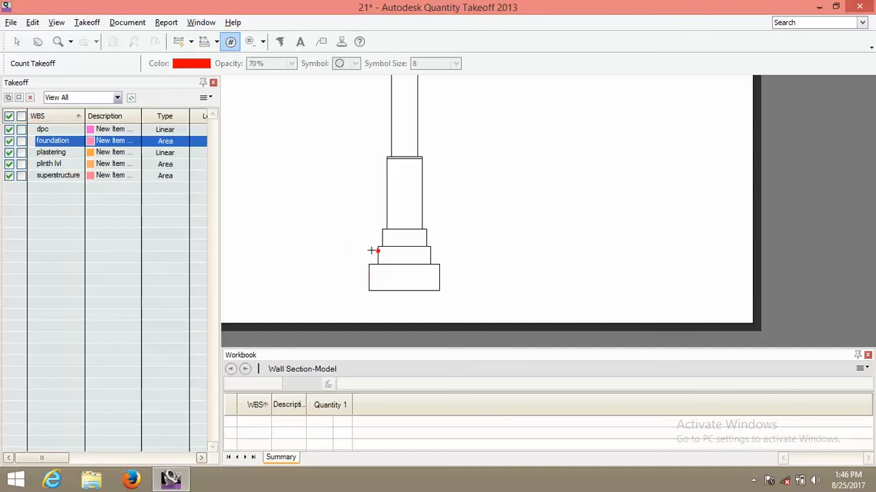
{"action": "left_click", "coordinate": [217, 42]}
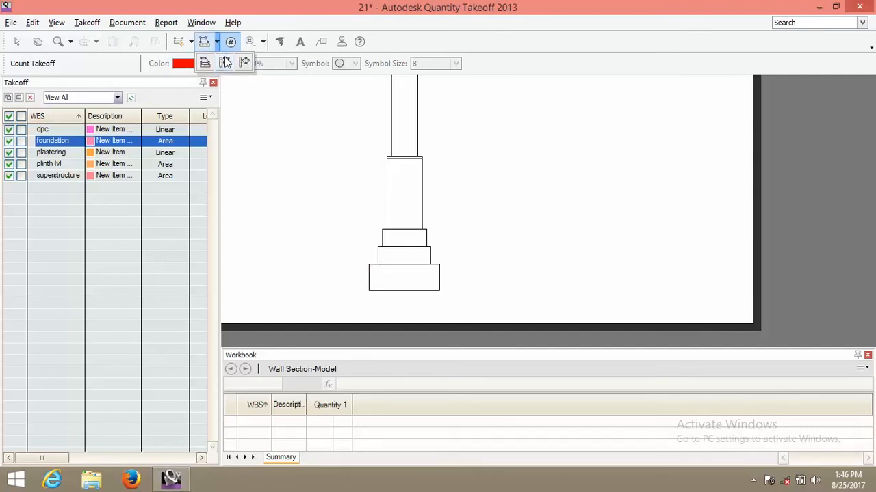
{"action": "left_click", "coordinate": [224, 62]}
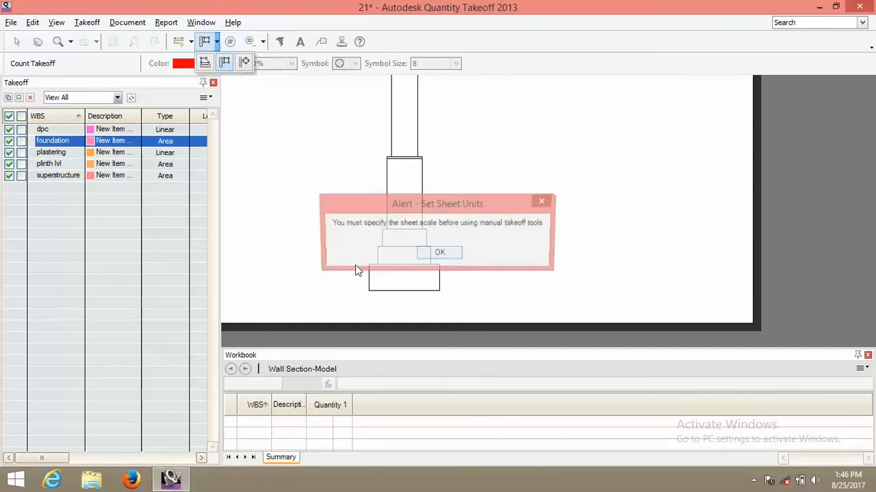
{"action": "left_click", "coordinate": [438, 252]}
{"action": "left_click", "coordinate": [374, 192]}
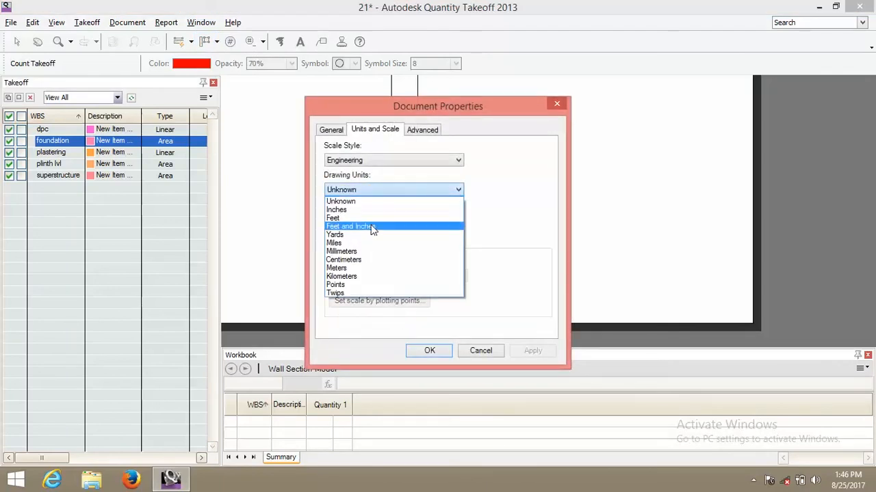
{"action": "left_click", "coordinate": [359, 256]}
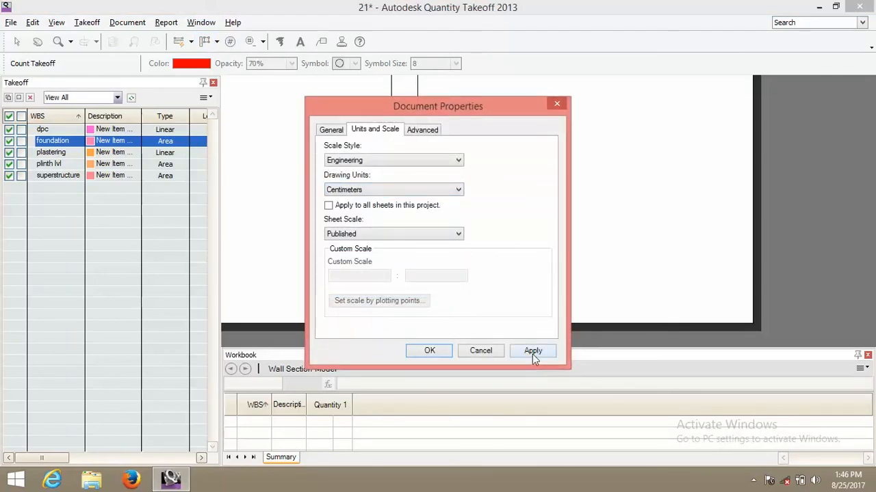
{"action": "left_click", "coordinate": [428, 351]}
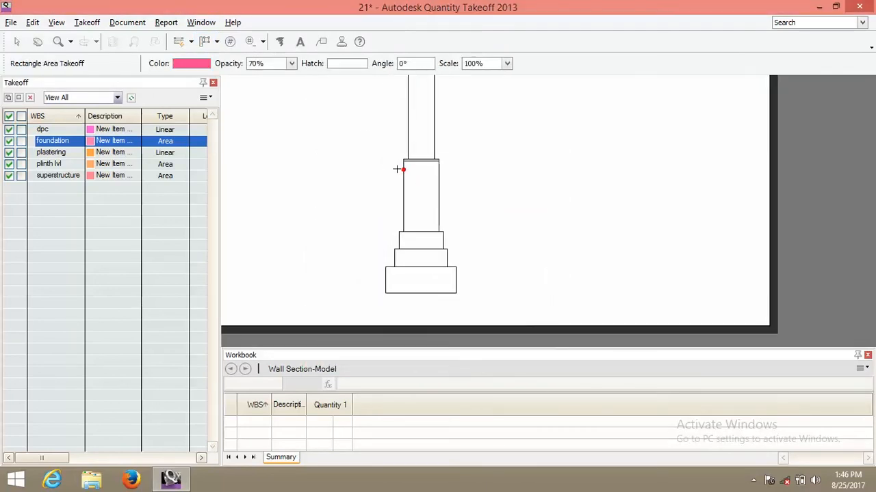
Step: Recheck the document's units and scale, choosing Engineering scale style, Centimeters drawing units and the Published sheet scale
{"action": "scroll", "coordinate": [486, 295], "scroll_direction": "up", "scroll_amount": 1}
{"action": "scroll", "coordinate": [475, 277], "scroll_direction": "down", "scroll_amount": 3}
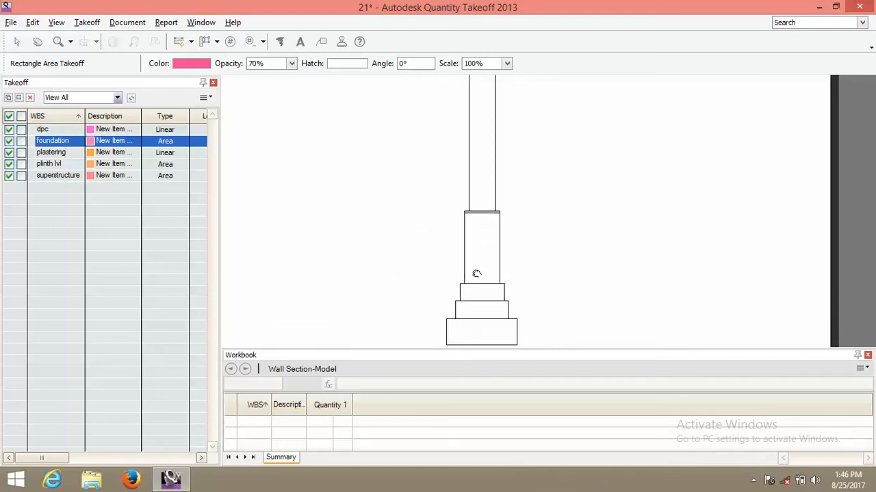
{"action": "scroll", "coordinate": [475, 284], "scroll_direction": "up", "scroll_amount": 3}
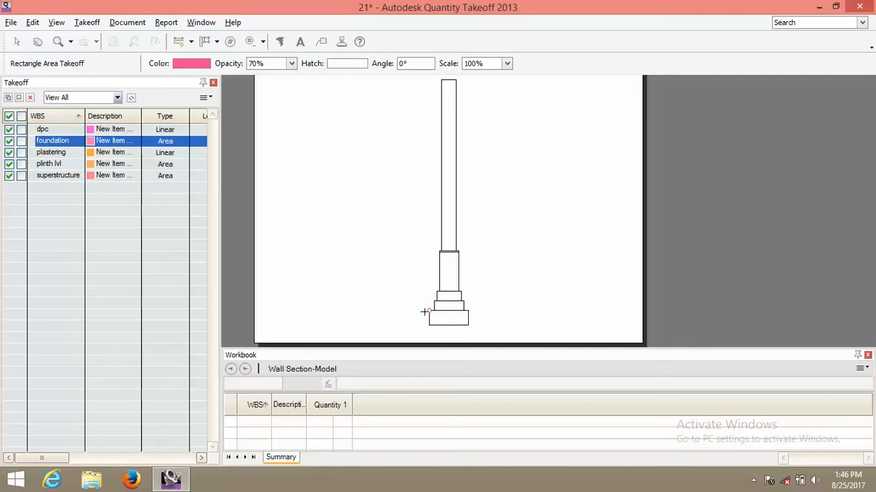
{"action": "middle_click_drag", "start_coordinate": [449, 324], "coordinate": [450, 322]}
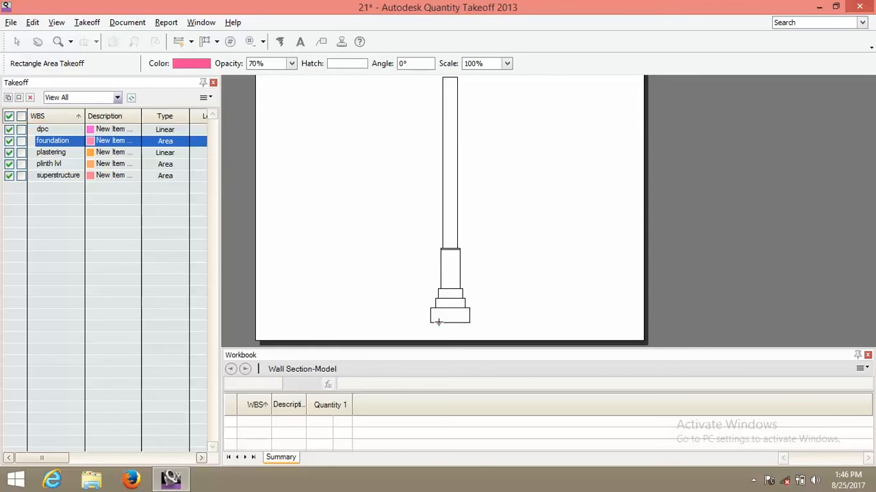
{"action": "left_click", "coordinate": [142, 28]}
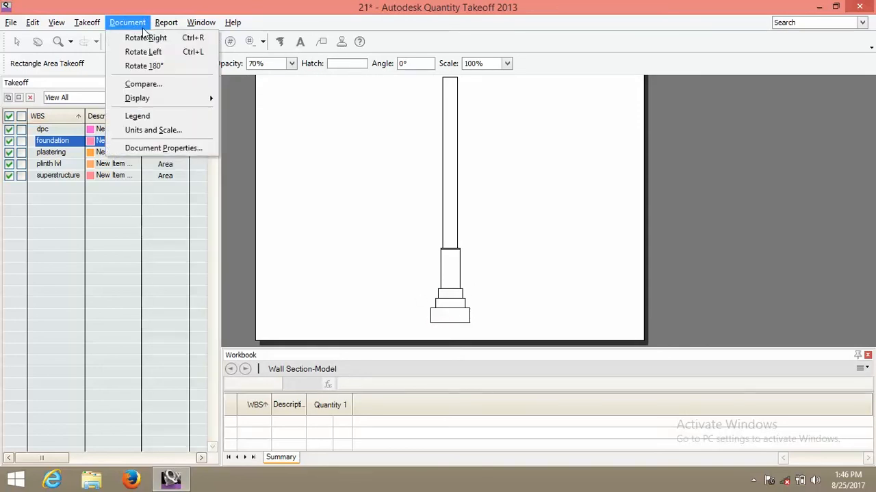
{"action": "left_click", "coordinate": [166, 131]}
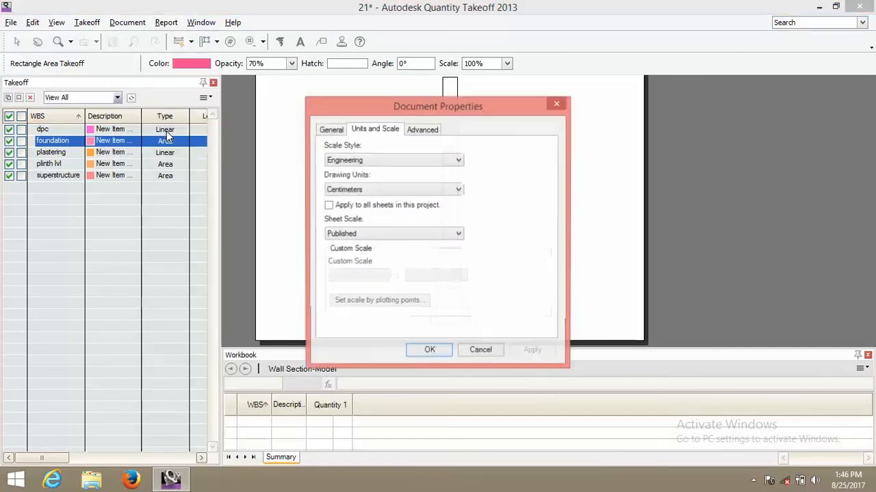
{"action": "left_click_drag", "start_coordinate": [441, 103], "coordinate": [431, 76]}
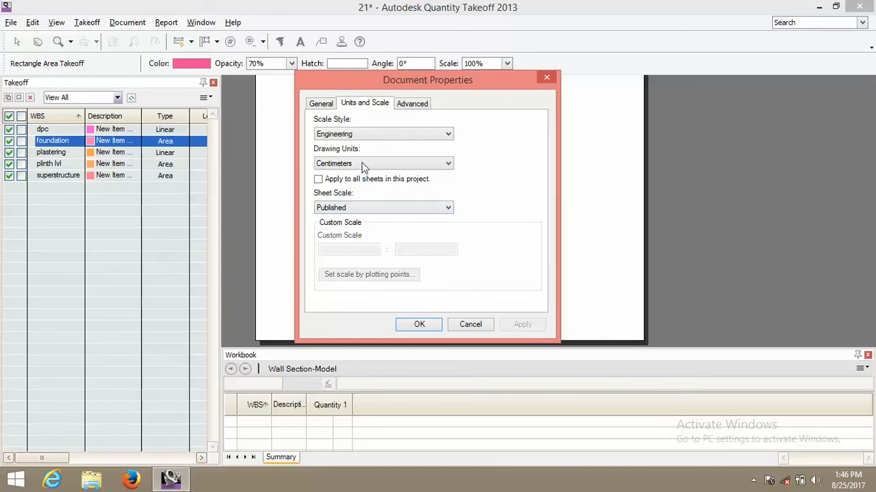
{"action": "left_click", "coordinate": [356, 133]}
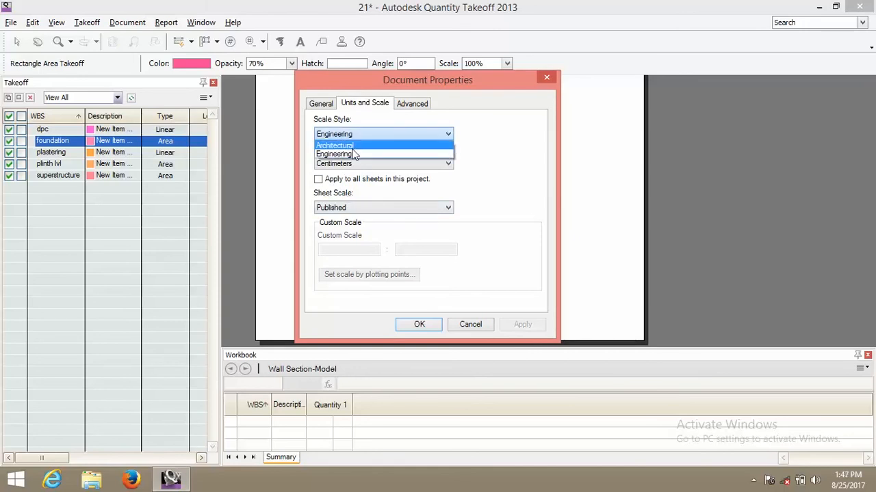
{"action": "left_click", "coordinate": [352, 155]}
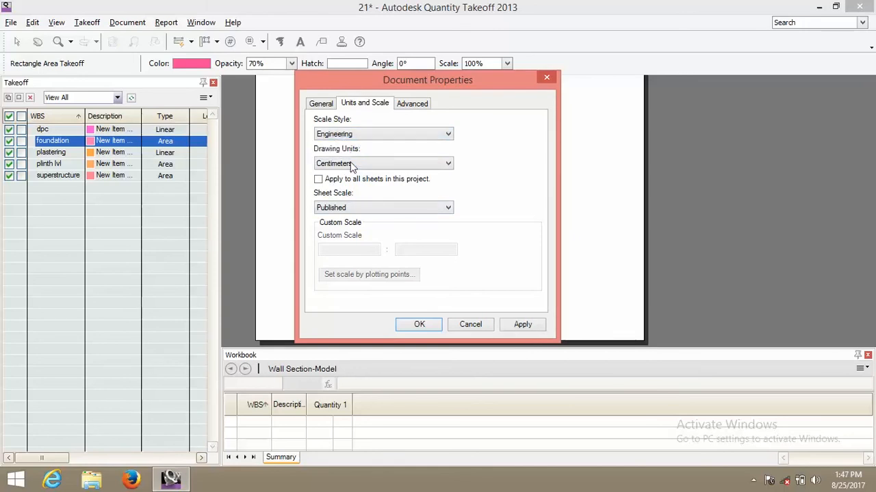
{"action": "left_click", "coordinate": [333, 164]}
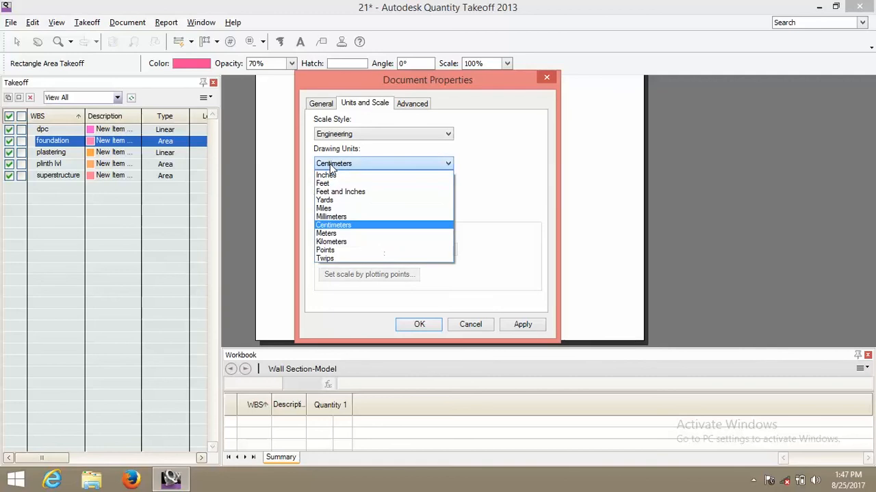
{"action": "left_click", "coordinate": [346, 225]}
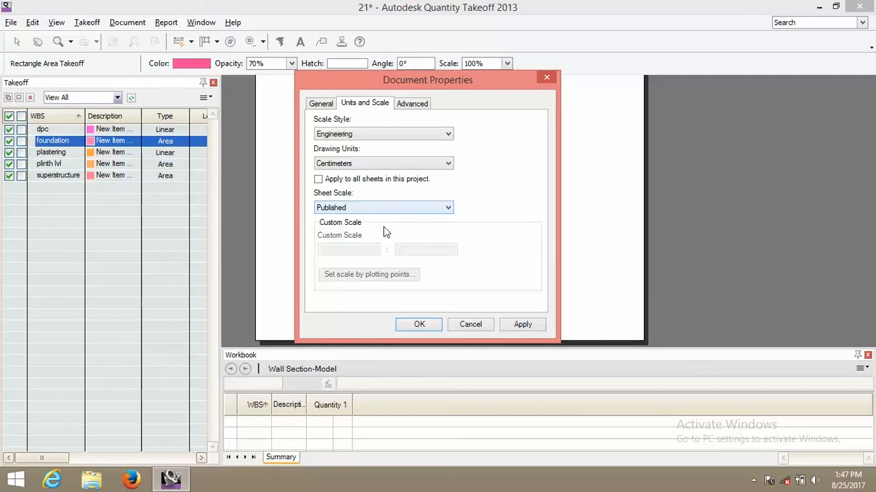
{"action": "left_click", "coordinate": [354, 210]}
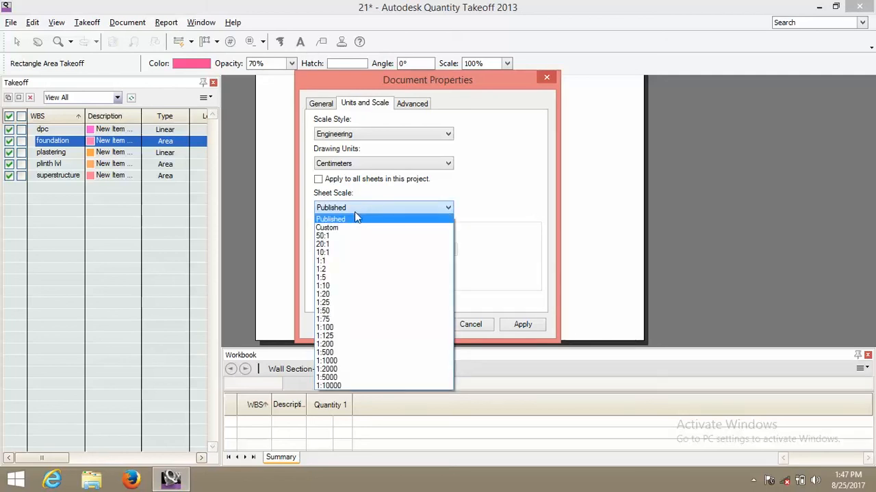
{"action": "left_click", "coordinate": [352, 219]}
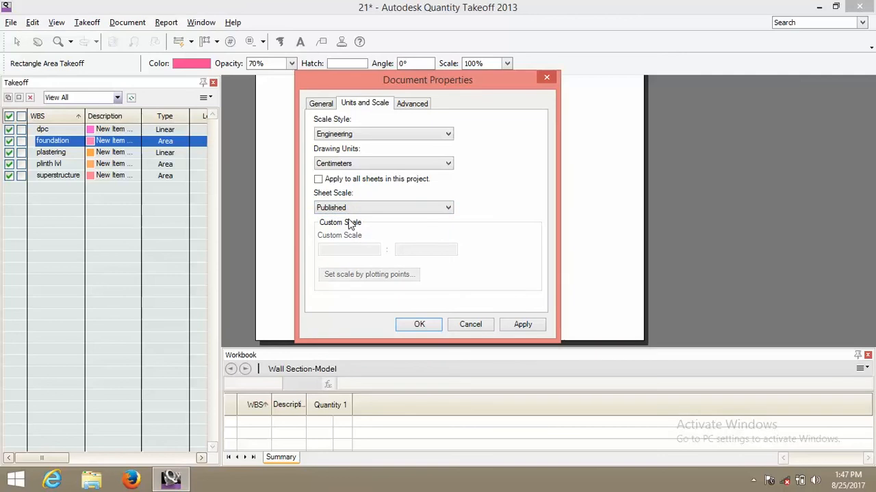
{"action": "left_click", "coordinate": [418, 324]}
Step: Take off the lowest, widest foundation block of the wall section as a rectangular area under the foundation item
{"action": "middle_click_drag", "start_coordinate": [426, 291], "coordinate": [401, 280]}
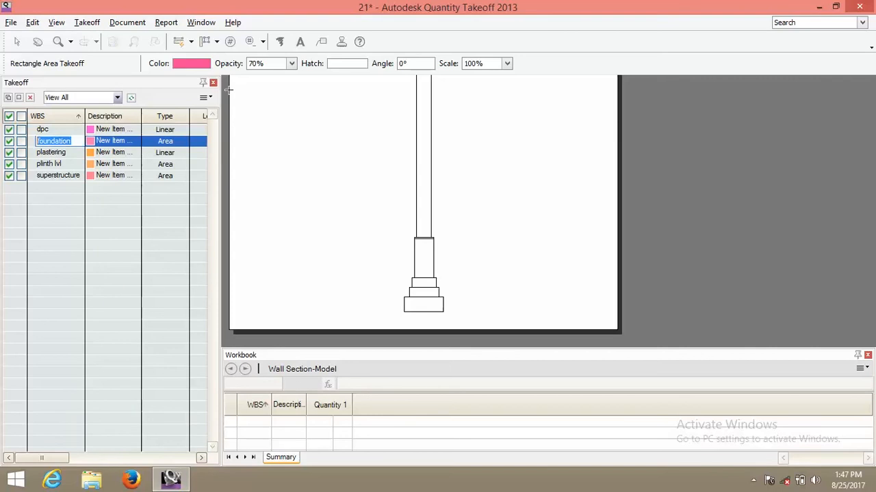
{"action": "left_click", "coordinate": [216, 41]}
{"action": "left_click", "coordinate": [224, 63]}
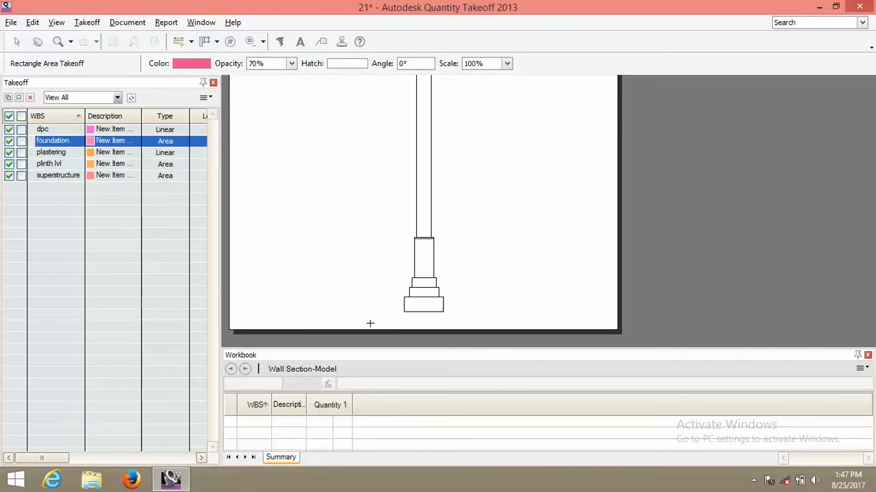
{"action": "scroll", "coordinate": [413, 301], "scroll_direction": "up", "scroll_amount": 5}
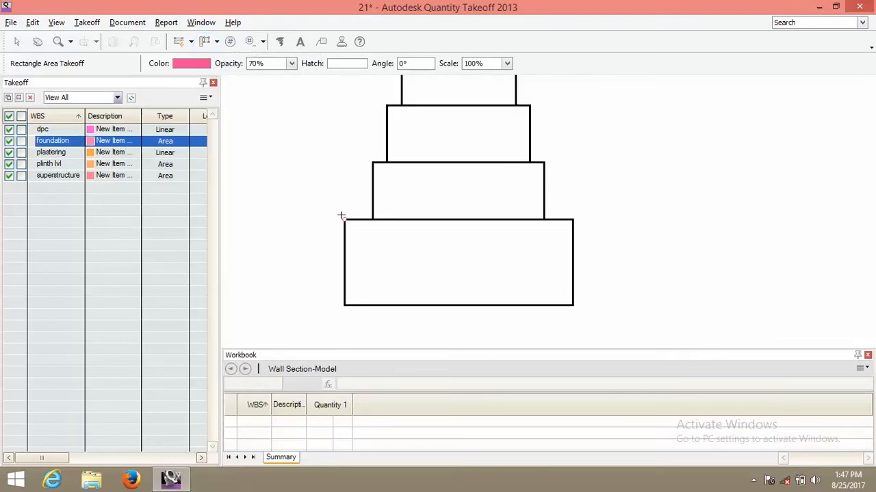
{"action": "left_click", "coordinate": [344, 220]}
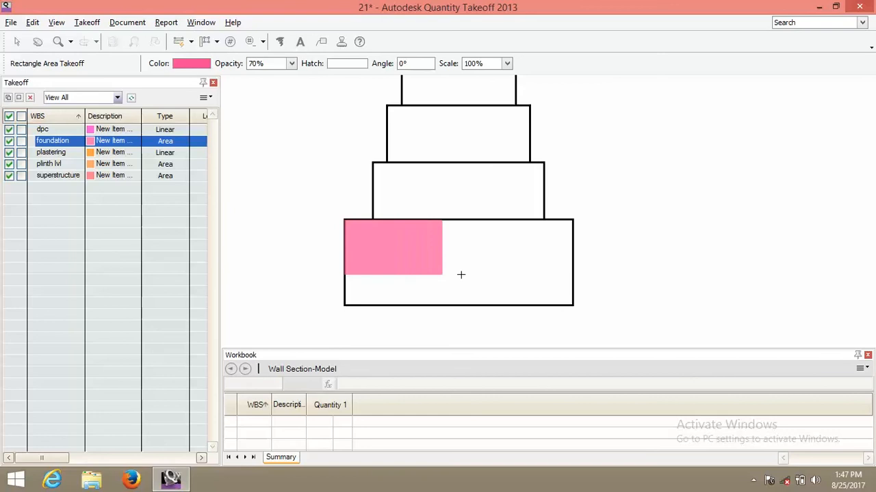
{"action": "left_click", "coordinate": [574, 304]}
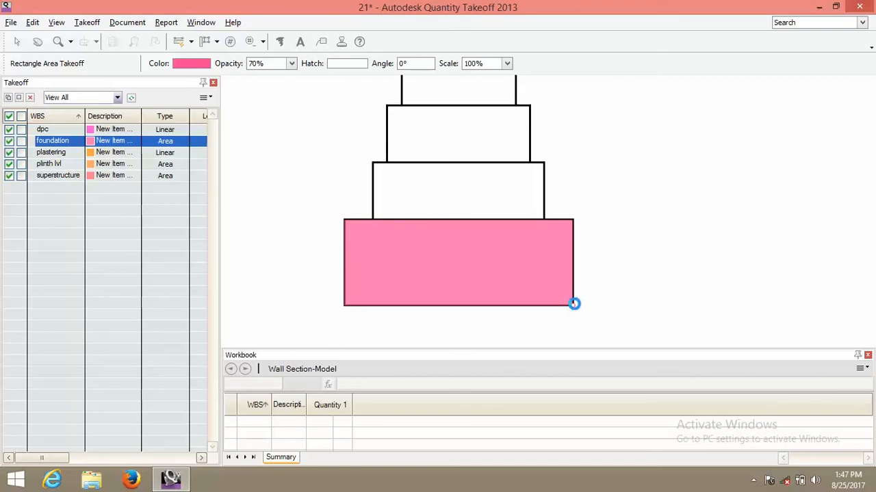
Step: Add rectangular foundation takeoffs over the two narrower footing steps above the base block
{"action": "scroll", "coordinate": [556, 314], "scroll_direction": "up", "scroll_amount": 2}
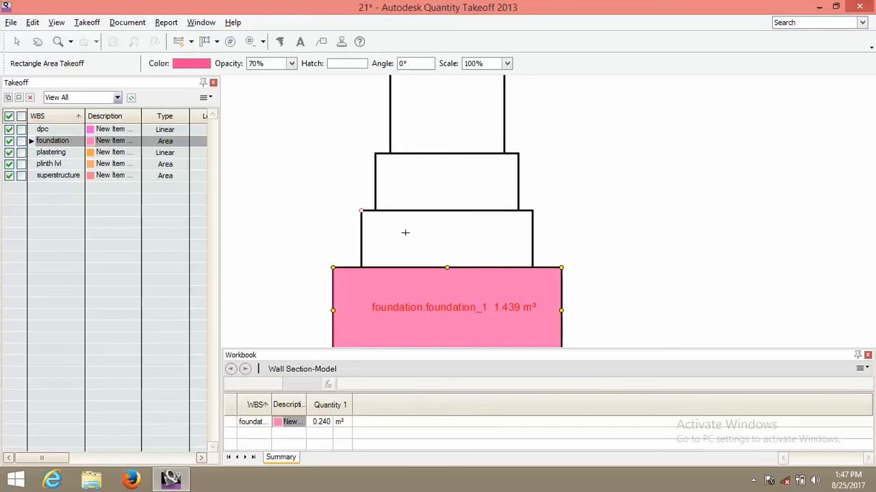
{"action": "left_click", "coordinate": [532, 268]}
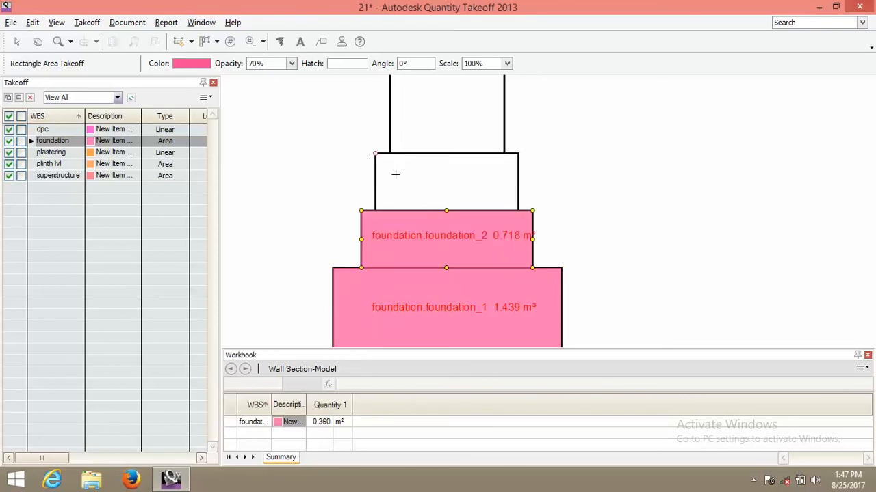
{"action": "left_click", "coordinate": [520, 210]}
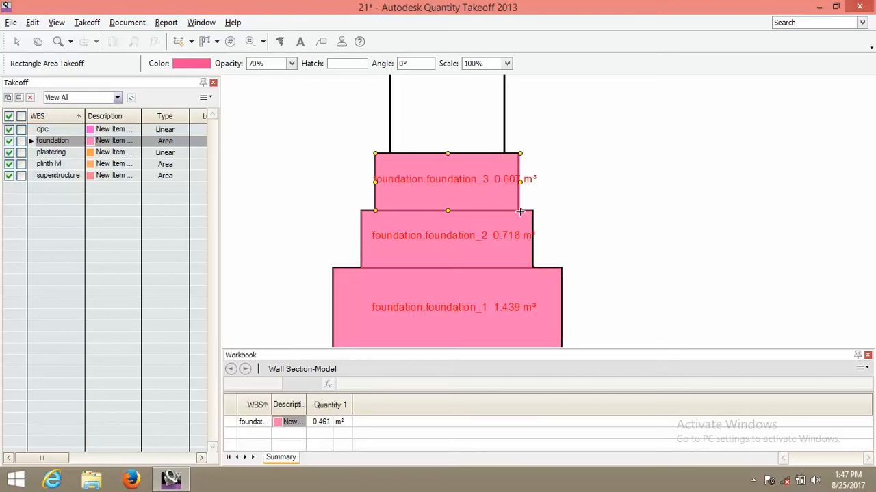
Step: Add the Quantity 2 and Total Cost columns to the workbook summary of the foundation takeoff
{"action": "scroll", "coordinate": [445, 283], "scroll_direction": "down", "scroll_amount": 4}
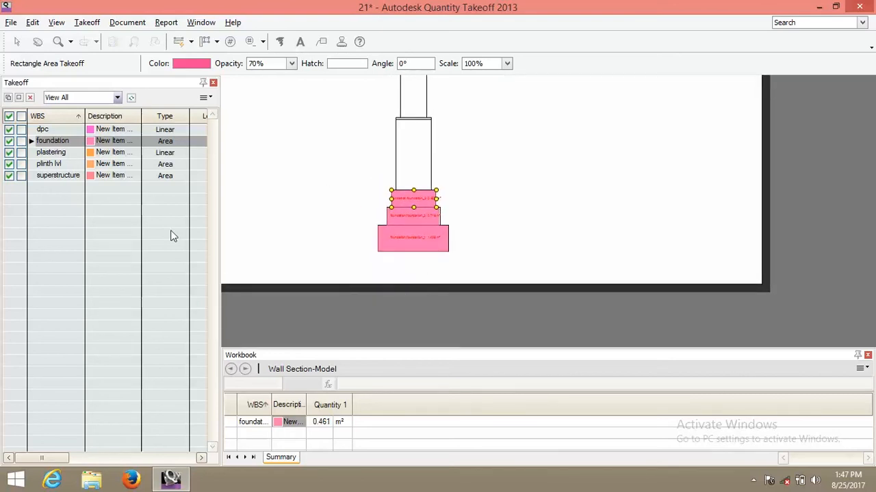
{"action": "scroll", "coordinate": [419, 232], "scroll_direction": "up", "scroll_amount": 4}
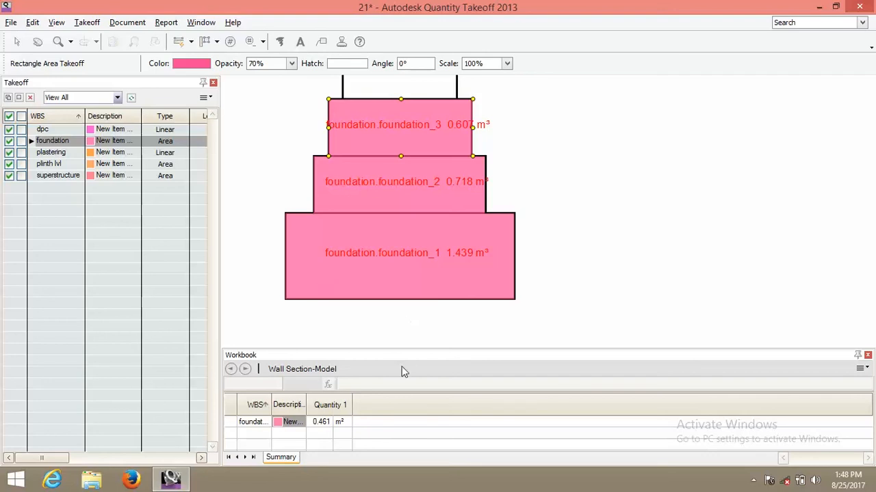
{"action": "right_click", "coordinate": [376, 404]}
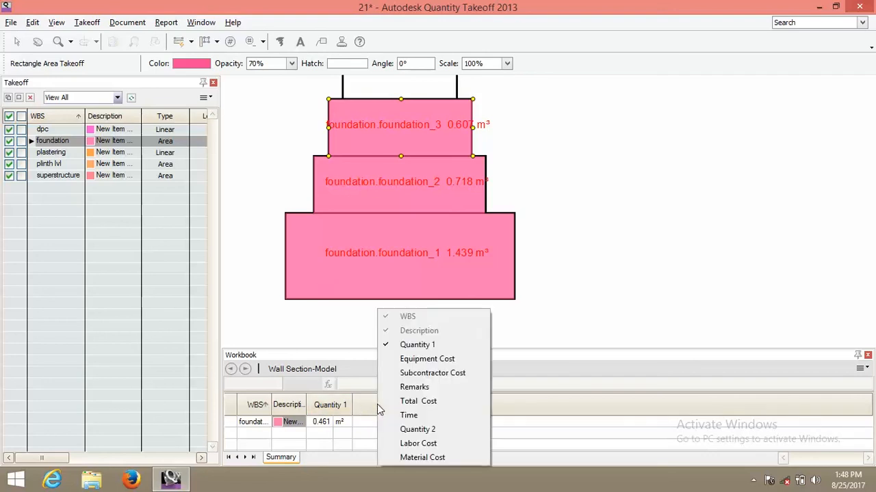
{"action": "left_click", "coordinate": [437, 428]}
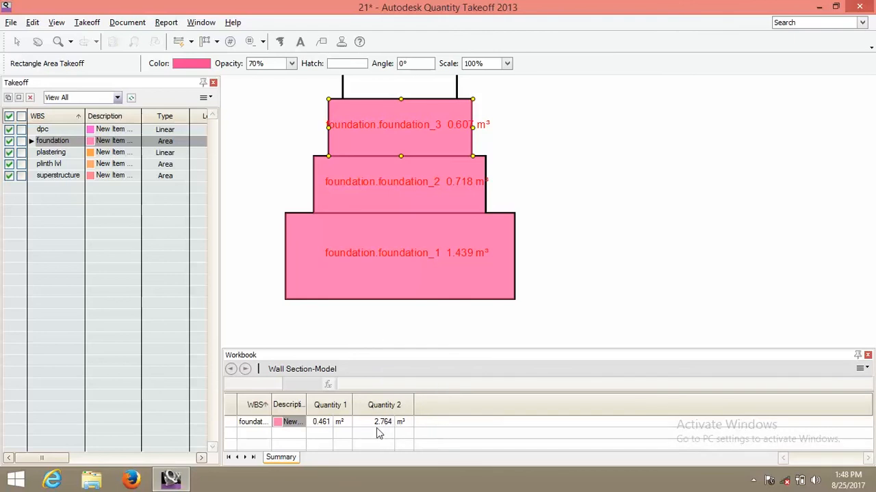
{"action": "right_click", "coordinate": [442, 411]}
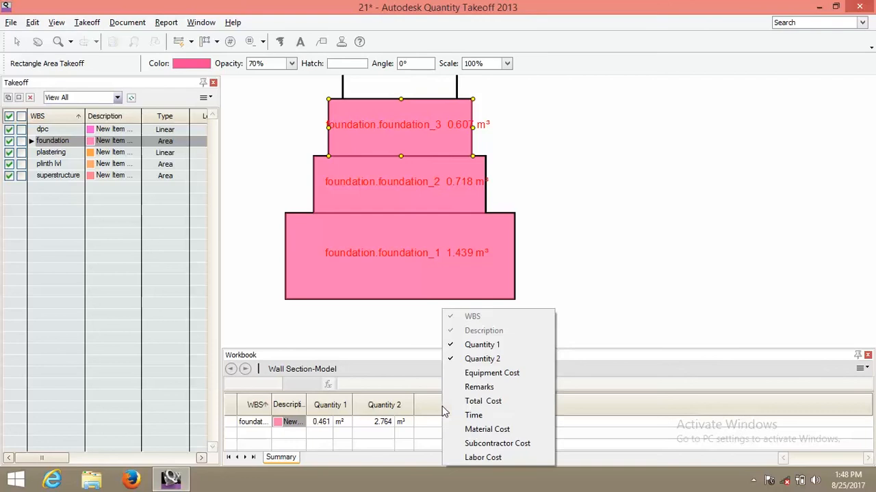
{"action": "left_click", "coordinate": [484, 345]}
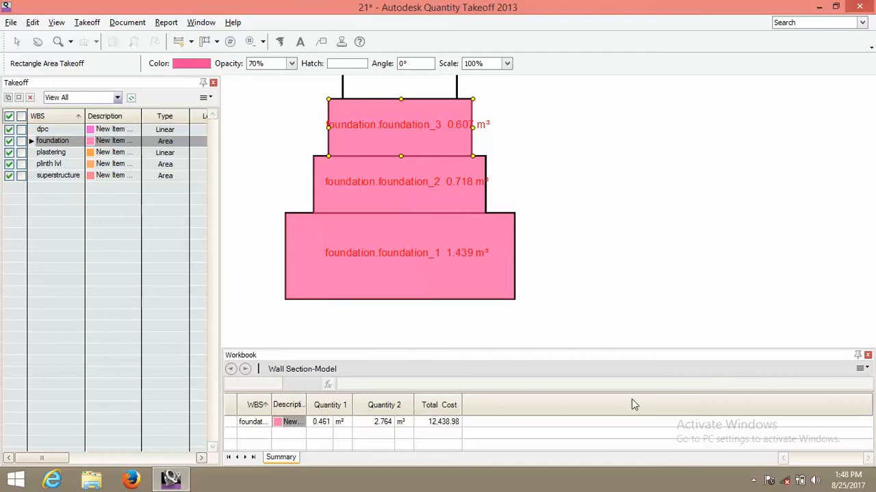
{"action": "left_click", "coordinate": [753, 481]}
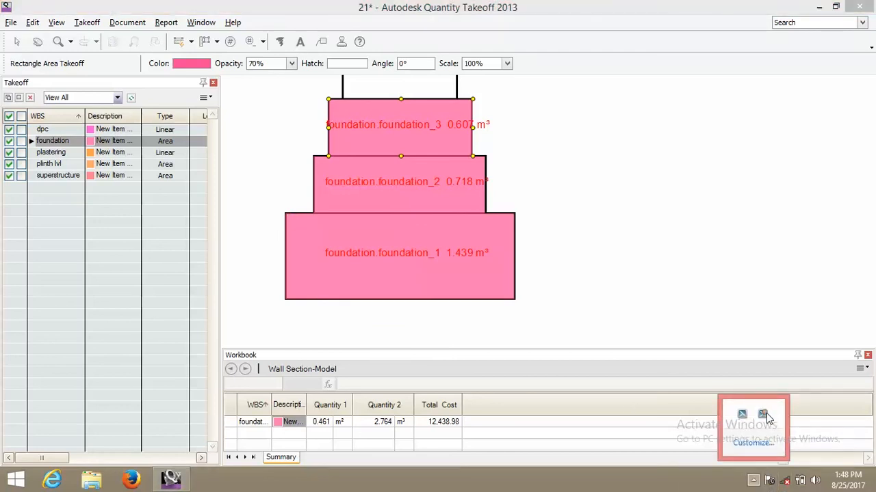
{"action": "left_click", "coordinate": [766, 415]}
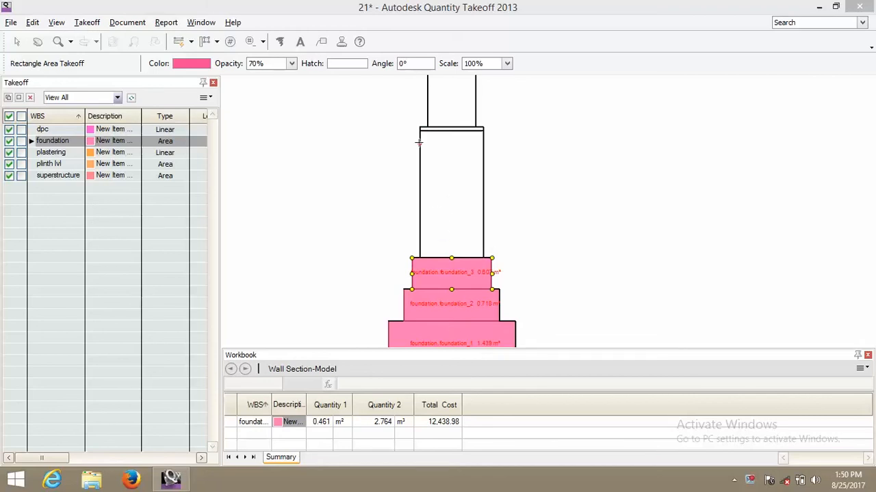
Step: Review the plinth lvl item's thickness and cost data in its takeoff item properties
{"action": "left_click", "coordinate": [48, 165]}
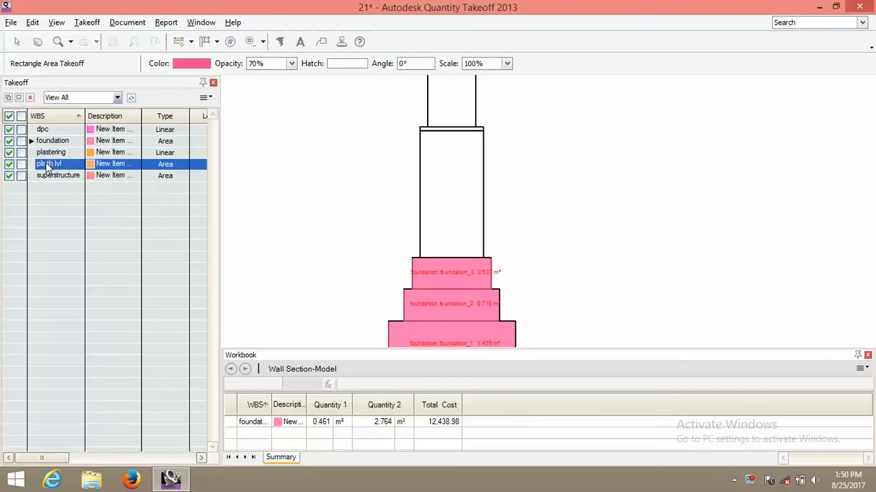
{"action": "double_click", "coordinate": [48, 166]}
{"action": "left_click", "coordinate": [315, 141]}
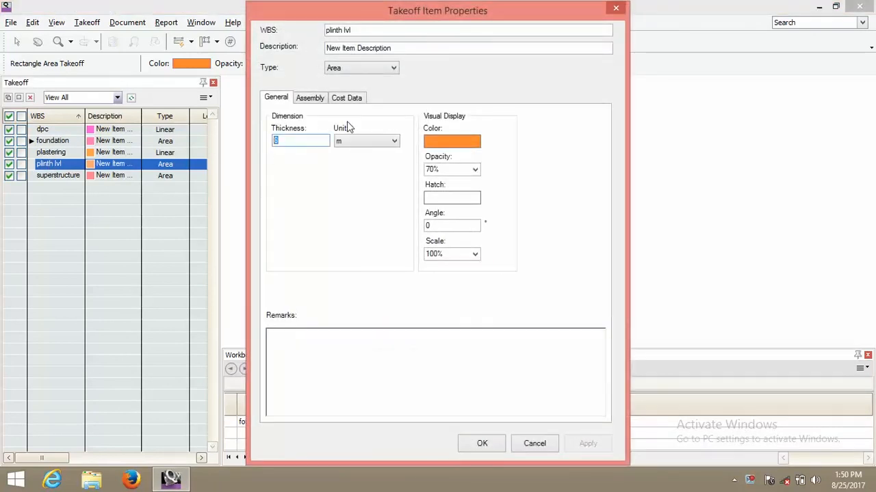
{"action": "left_click", "coordinate": [354, 103]}
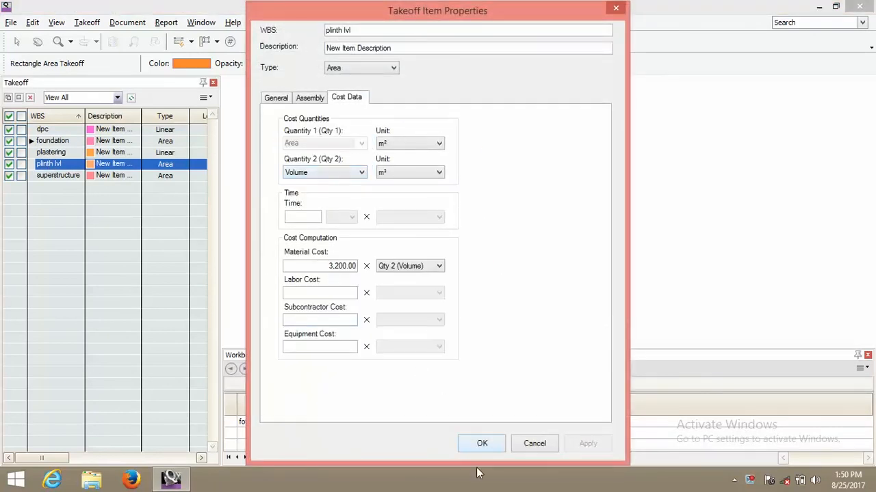
{"action": "left_click", "coordinate": [482, 444]}
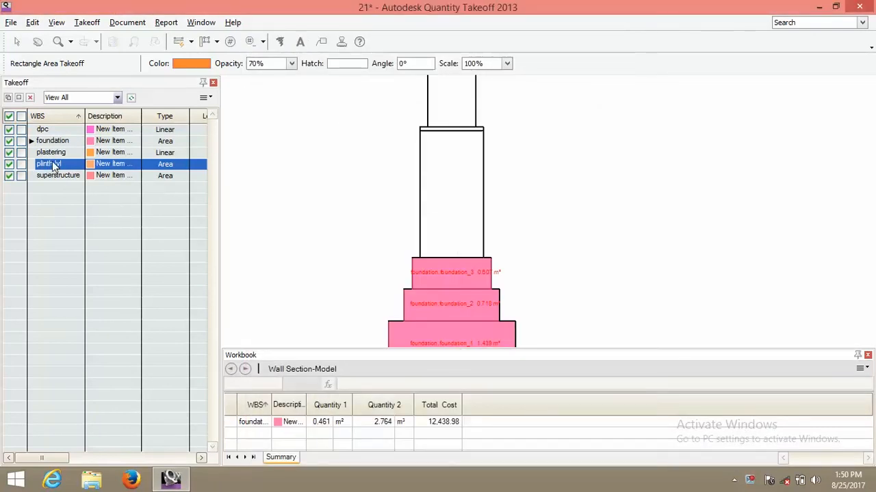
Step: Take off the wall block between the top footing step and the DPC as a rectangular area under the plinth lvl item
{"action": "left_click", "coordinate": [216, 42]}
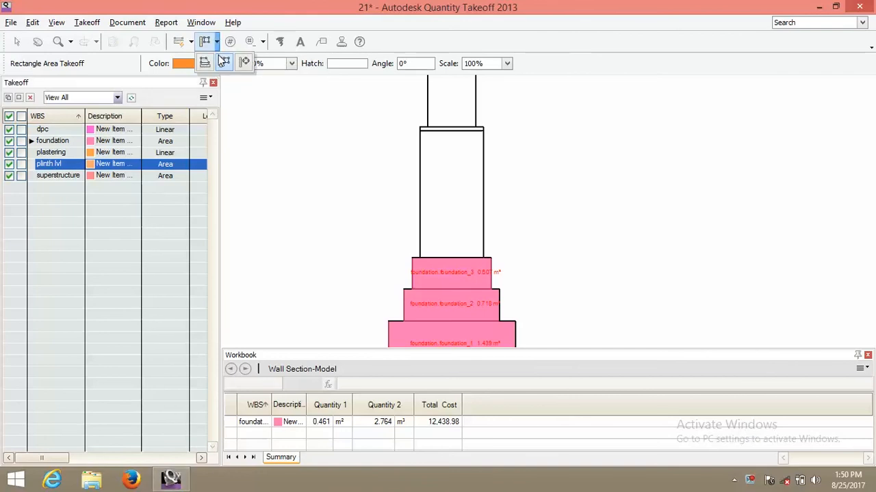
{"action": "left_click", "coordinate": [220, 62]}
{"action": "scroll", "coordinate": [422, 131], "scroll_direction": "up", "scroll_amount": 5}
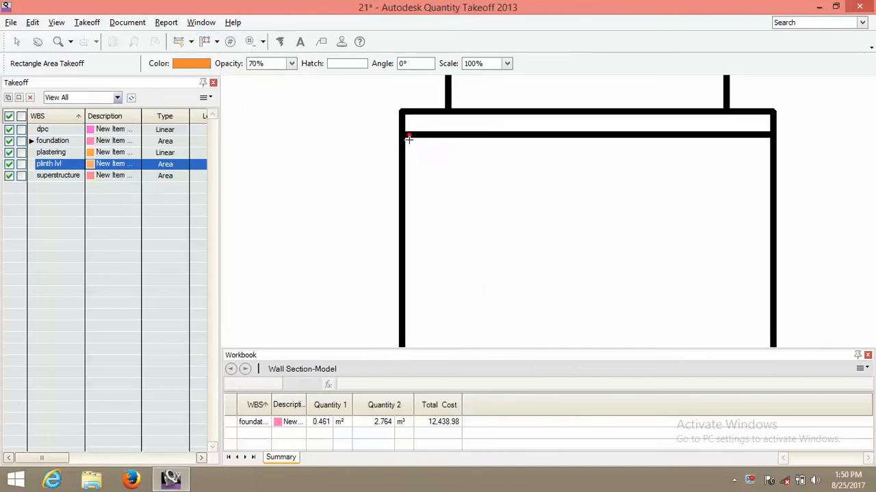
{"action": "left_click", "coordinate": [403, 135]}
{"action": "scroll", "coordinate": [539, 270], "scroll_direction": "down", "scroll_amount": 4}
{"action": "middle_click_drag", "start_coordinate": [558, 286], "coordinate": [520, 176]}
{"action": "scroll", "coordinate": [559, 237], "scroll_direction": "down", "scroll_amount": 2}
{"action": "scroll", "coordinate": [561, 316], "scroll_direction": "up", "scroll_amount": 4}
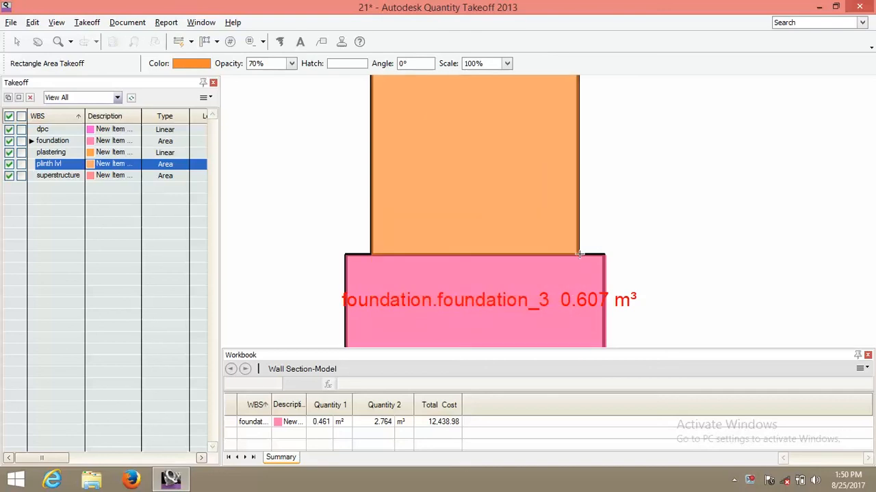
{"action": "left_click", "coordinate": [579, 255]}
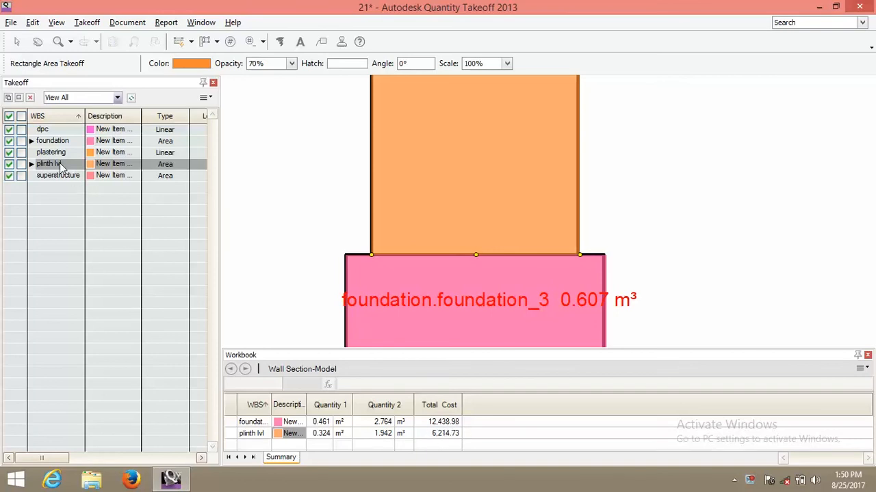
Step: Take off the line along the top of the plinth block with a Single-Click Linear Takeoff under the dpc item
{"action": "scroll", "coordinate": [376, 214], "scroll_direction": "down", "scroll_amount": 3}
{"action": "middle_click_drag", "start_coordinate": [426, 307], "coordinate": [428, 386]}
{"action": "middle_click_drag", "start_coordinate": [466, 256], "coordinate": [463, 344]}
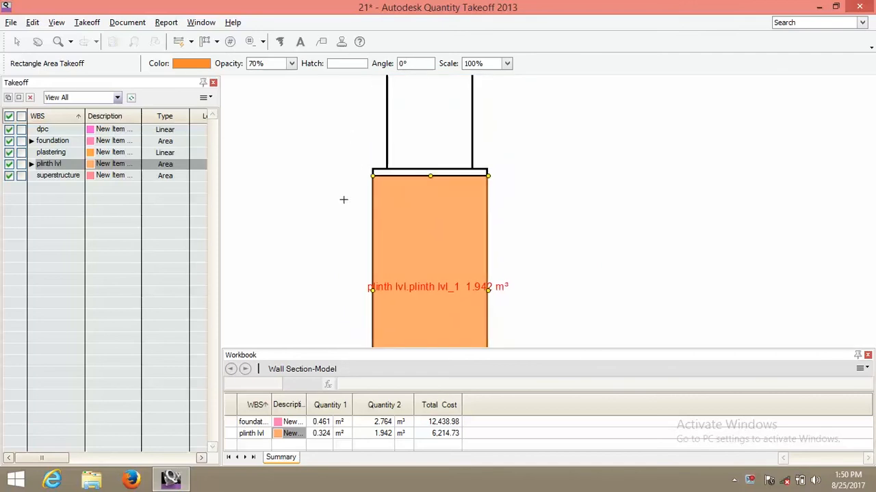
{"action": "left_click", "coordinate": [87, 297]}
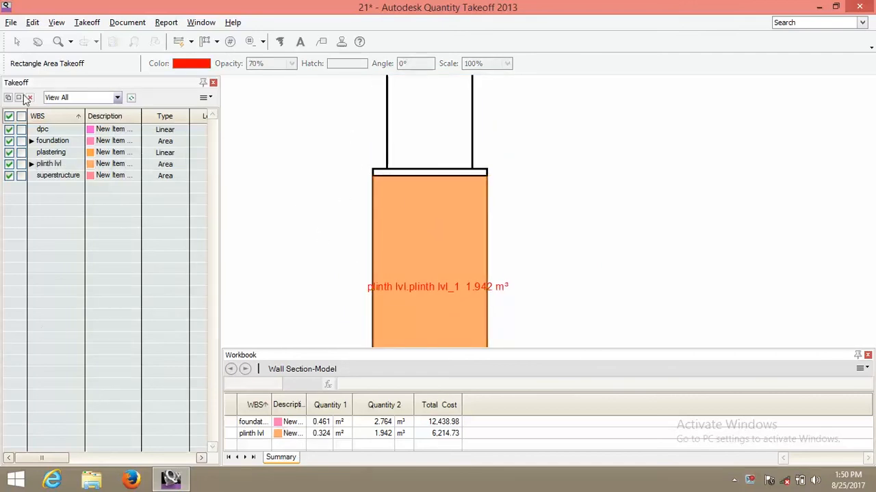
{"action": "left_click", "coordinate": [43, 131]}
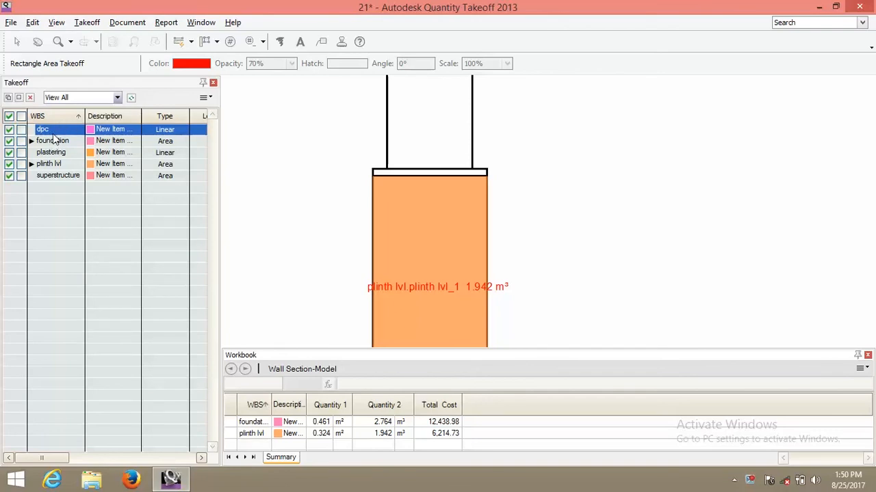
{"action": "left_click", "coordinate": [191, 42]}
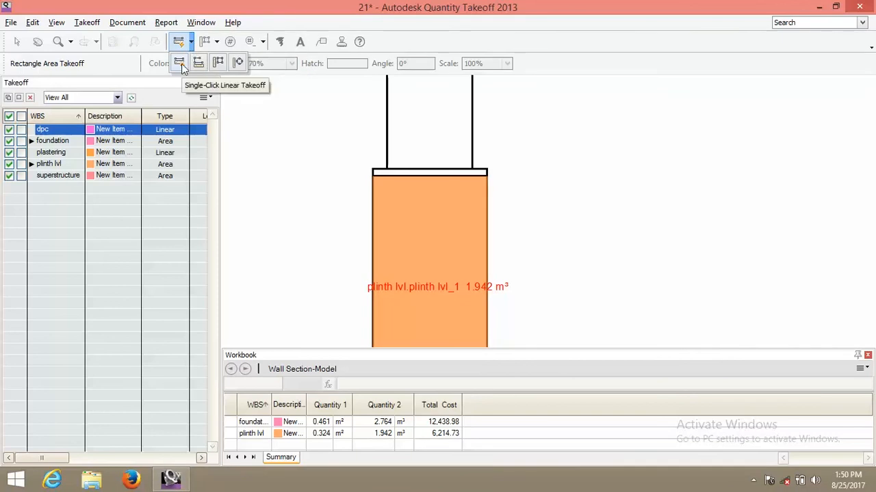
{"action": "left_click", "coordinate": [180, 63]}
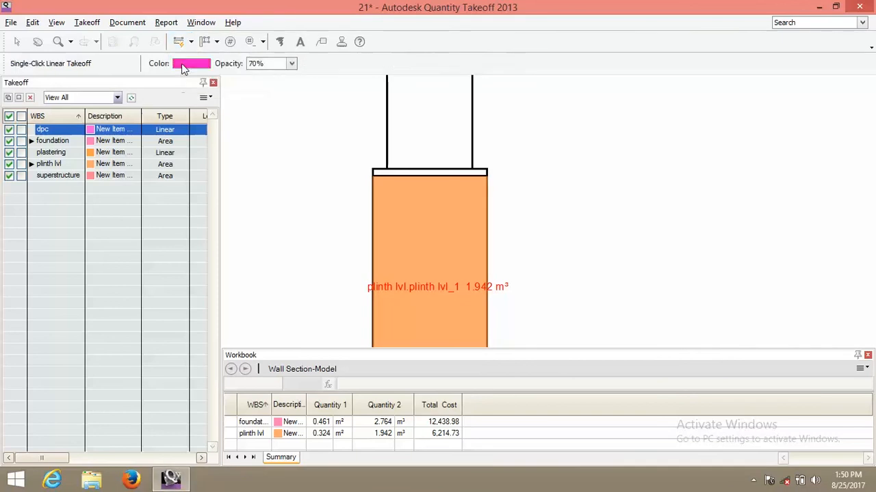
{"action": "left_click", "coordinate": [422, 175]}
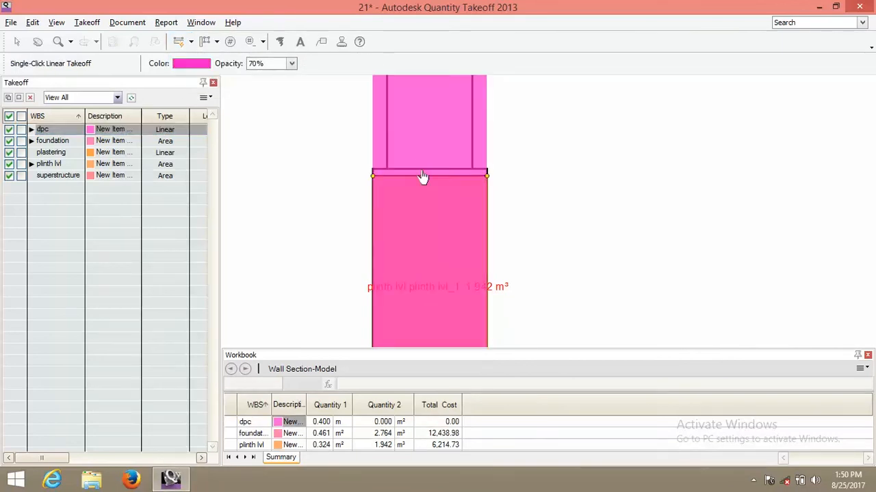
Step: Set the dpc item's height to 6 m and its thickness to 0 m
{"action": "left_click", "coordinate": [49, 132]}
{"action": "double_click", "coordinate": [53, 135]}
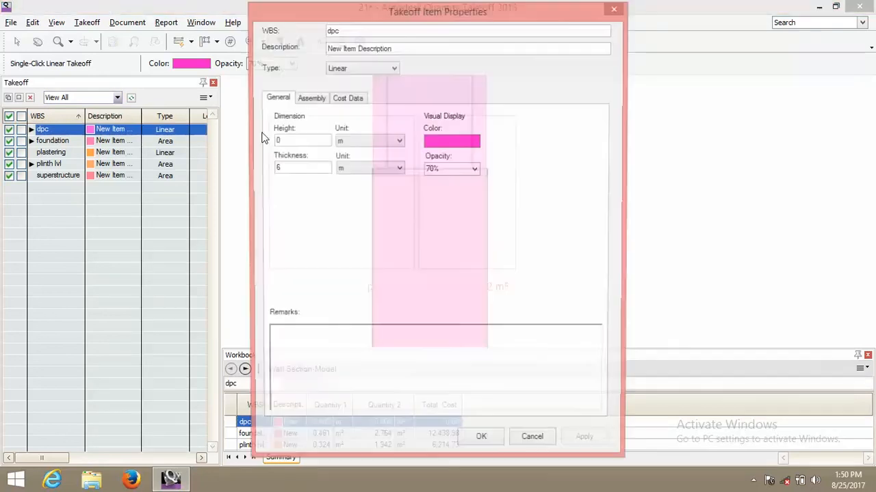
{"action": "type", "text": "6"}
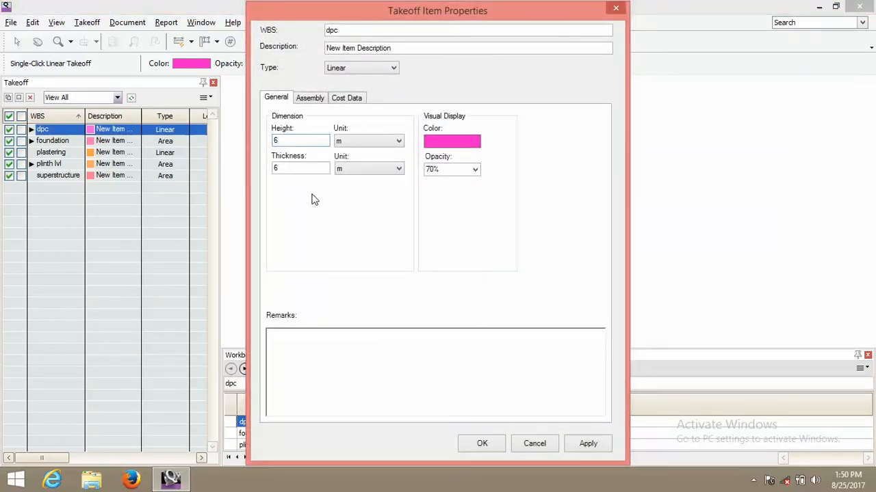
{"action": "left_click_drag", "start_coordinate": [280, 169], "coordinate": [244, 167]}
{"action": "type", "text": "0"}
{"action": "left_click", "coordinate": [594, 445]}
{"action": "left_click", "coordinate": [489, 445]}
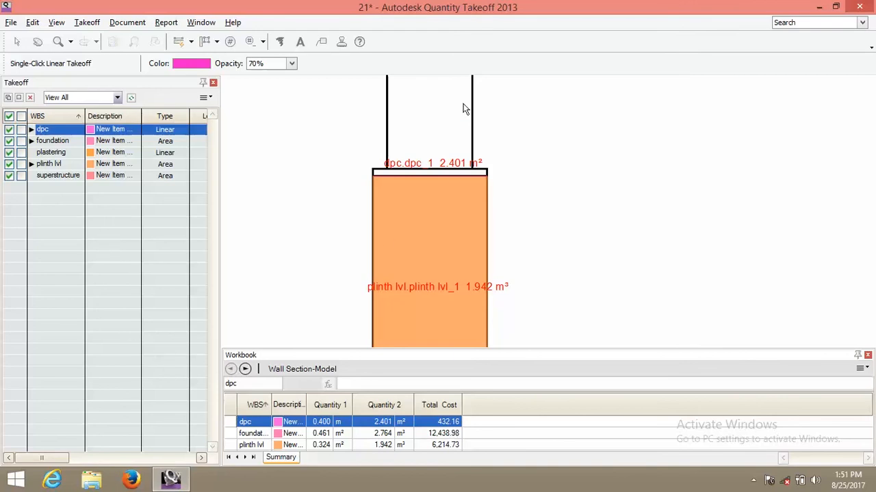
Step: Set the superstructure item's thickness to 6 m
{"action": "middle_click_drag", "start_coordinate": [463, 109], "coordinate": [462, 220]}
{"action": "scroll", "coordinate": [461, 269], "scroll_direction": "down", "scroll_amount": 4}
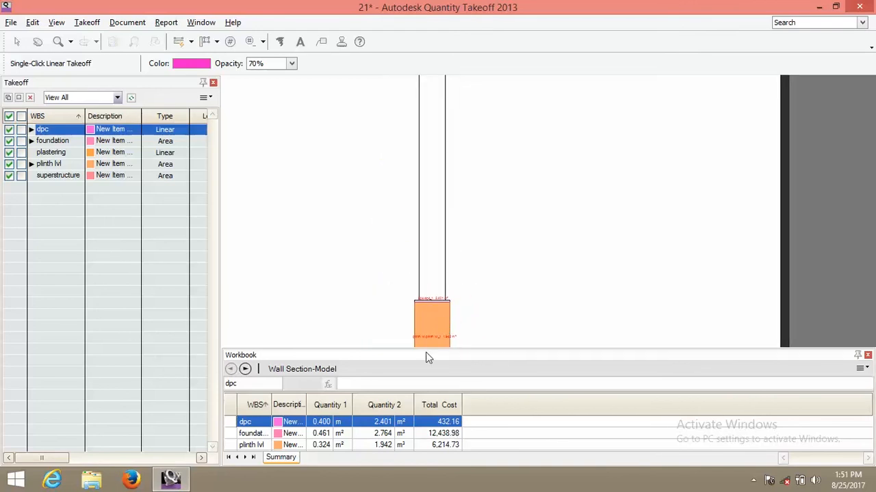
{"action": "double_click", "coordinate": [59, 177]}
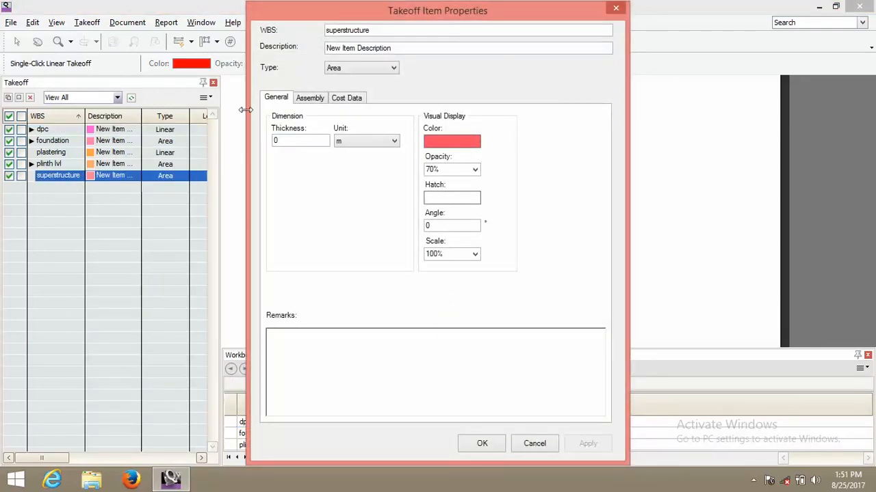
{"action": "double_click", "coordinate": [292, 142]}
{"action": "type", "text": "6"}
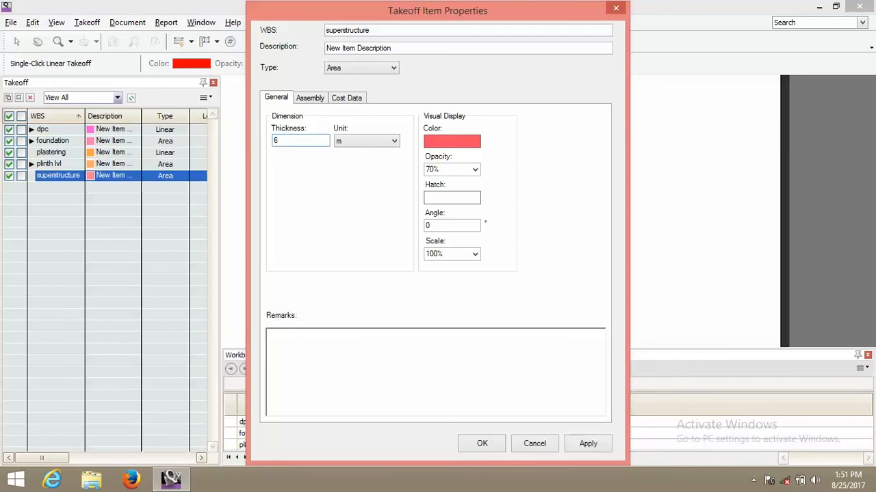
Step: Set the superstructure item's Quantity 2 to Volume and its material cost to 3,200 multiplied by Qty 2 (Volume)
{"action": "left_click", "coordinate": [346, 99]}
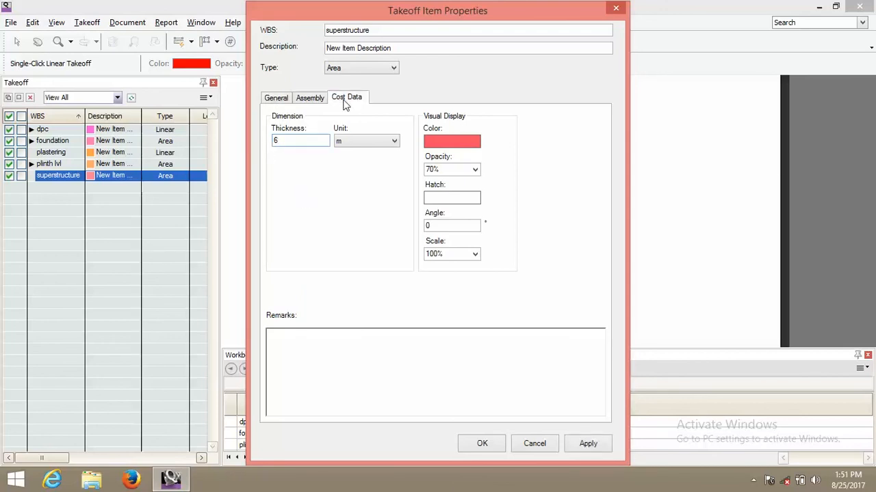
{"action": "left_click", "coordinate": [308, 173]}
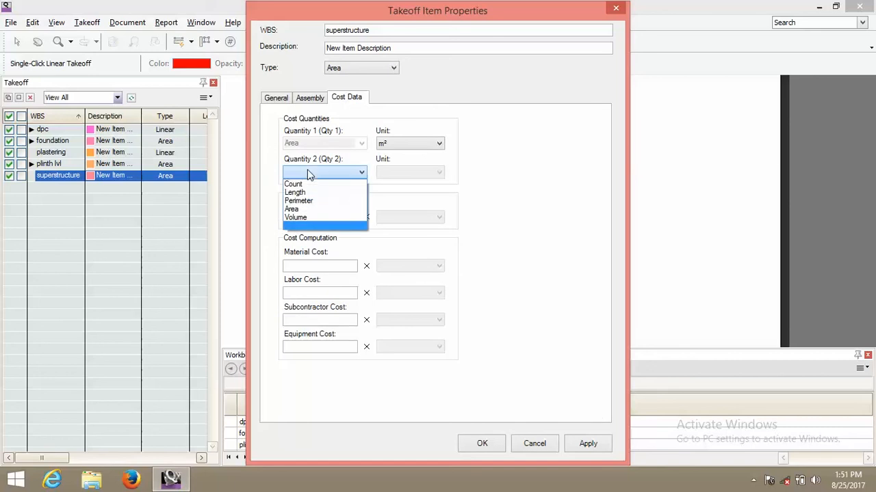
{"action": "left_click", "coordinate": [294, 218]}
{"action": "left_click", "coordinate": [311, 267]}
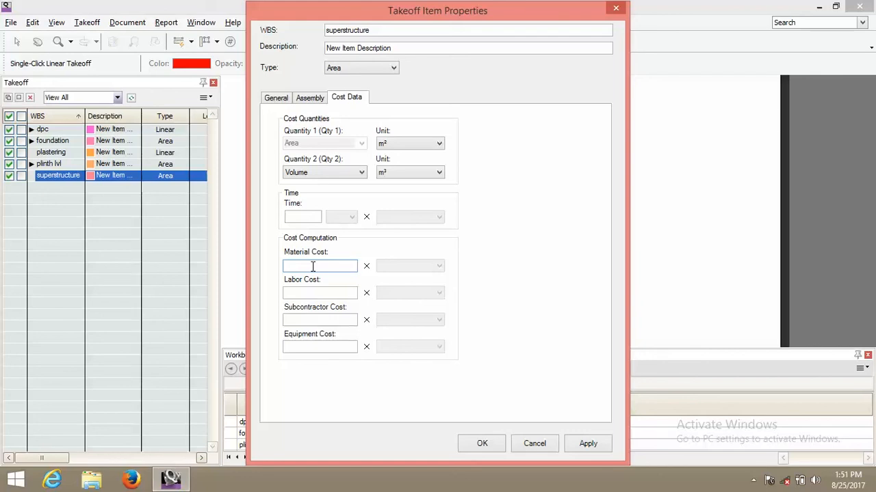
{"action": "type", "text": "3200"}
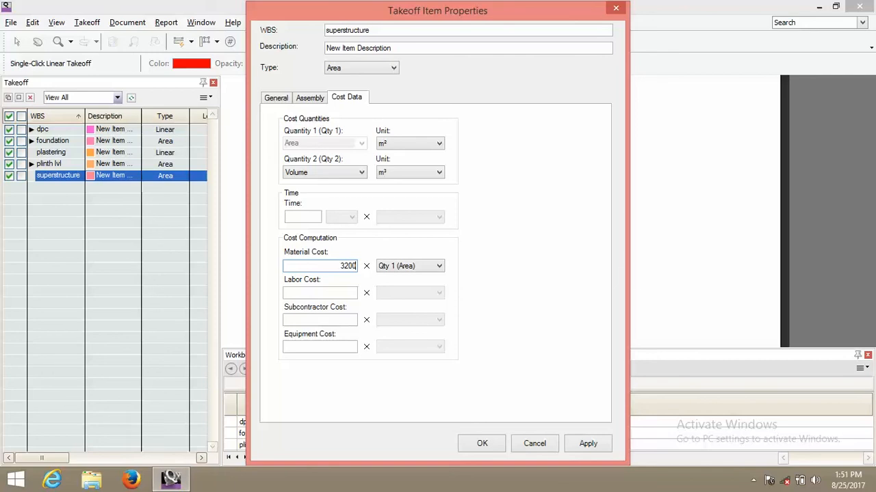
{"action": "left_click", "coordinate": [389, 266]}
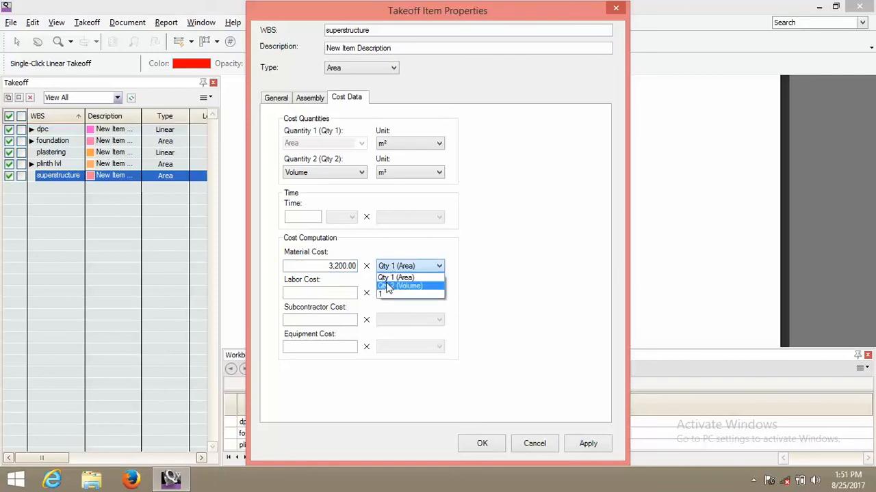
{"action": "left_click", "coordinate": [387, 285]}
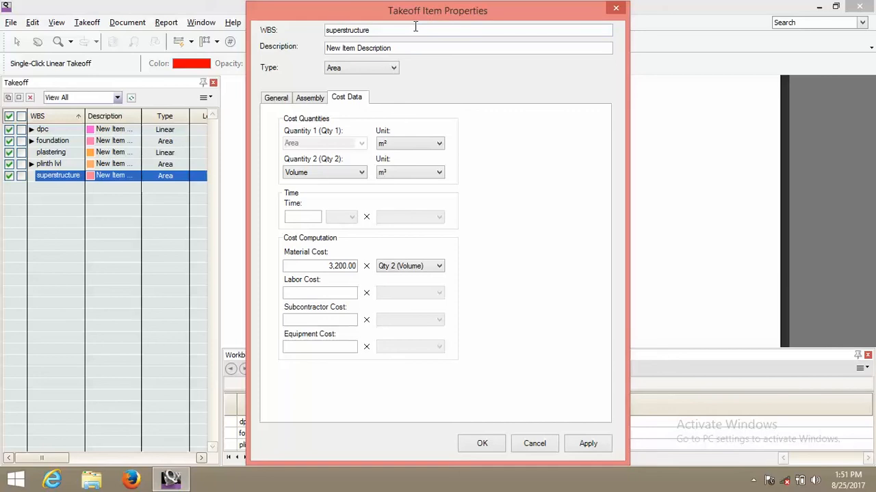
{"action": "left_click", "coordinate": [588, 443]}
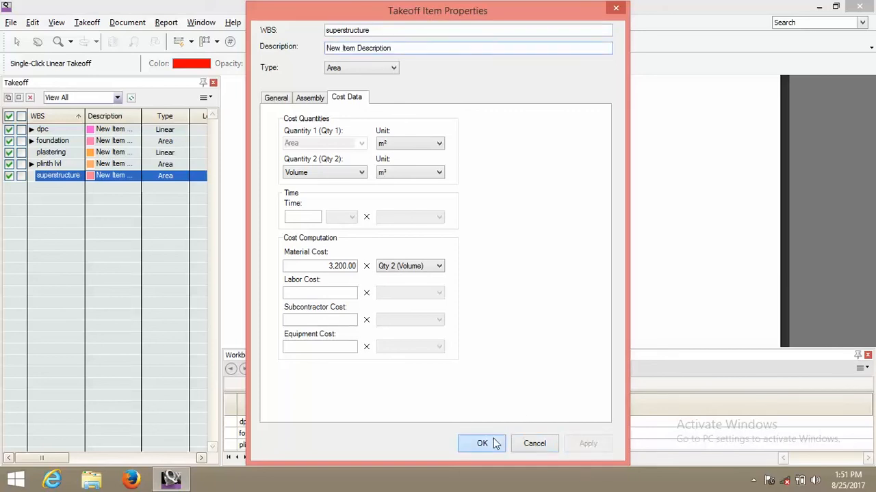
{"action": "left_click", "coordinate": [492, 442]}
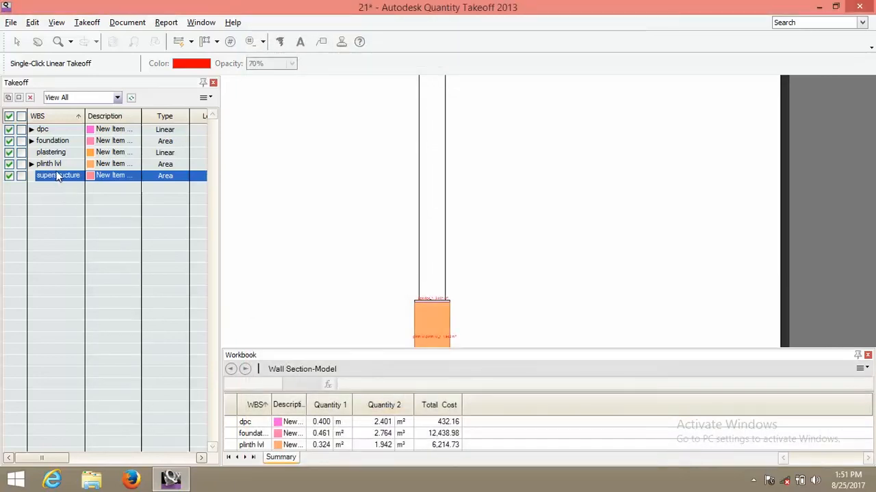
Step: Take off the tall wall above the DPC as a rectangular area under the superstructure item and show its row in the workbook
{"action": "left_click", "coordinate": [216, 42]}
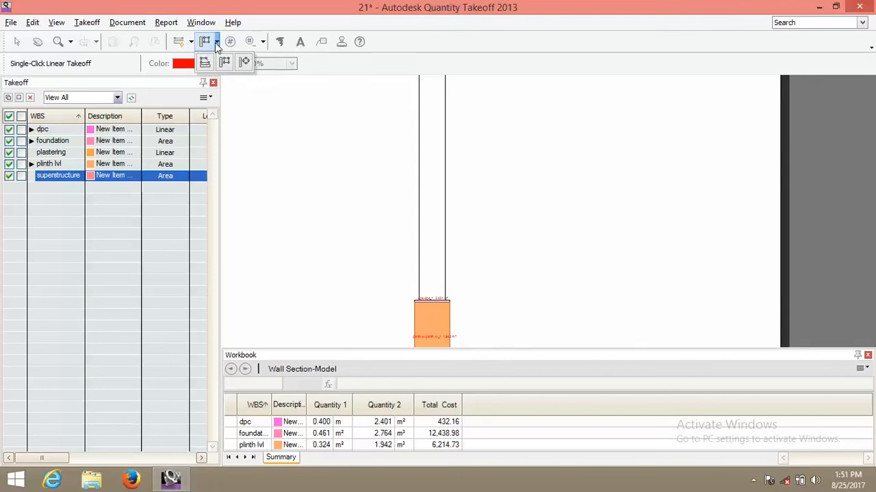
{"action": "left_click", "coordinate": [224, 63]}
{"action": "scroll", "coordinate": [445, 260], "scroll_direction": "up", "scroll_amount": 5}
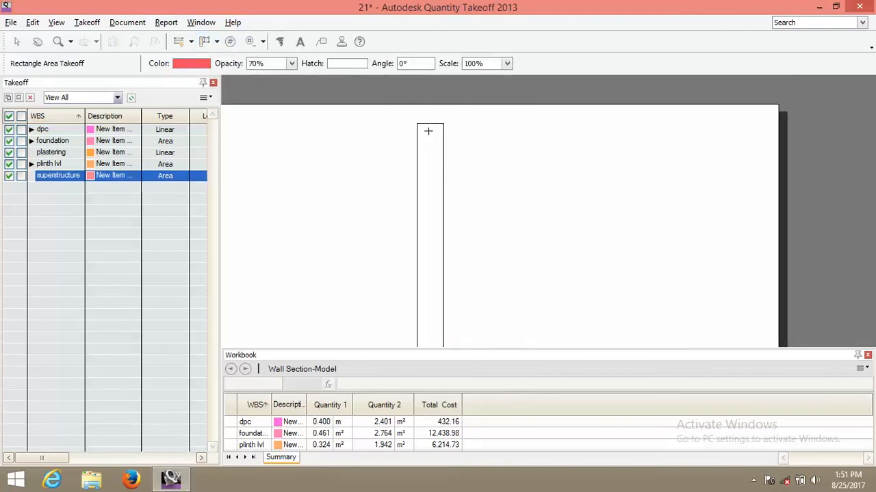
{"action": "left_click", "coordinate": [418, 125]}
{"action": "scroll", "coordinate": [433, 209], "scroll_direction": "down", "scroll_amount": 5}
{"action": "scroll", "coordinate": [443, 233], "scroll_direction": "up", "scroll_amount": 5}
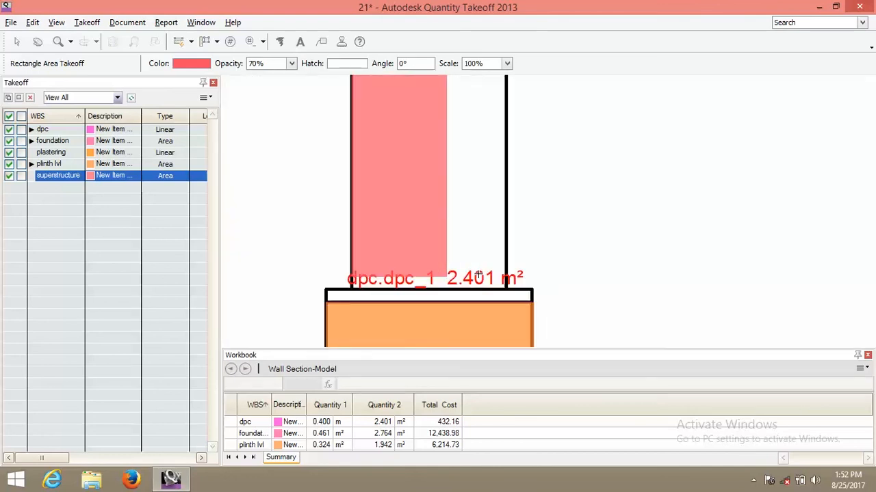
{"action": "left_click", "coordinate": [507, 290]}
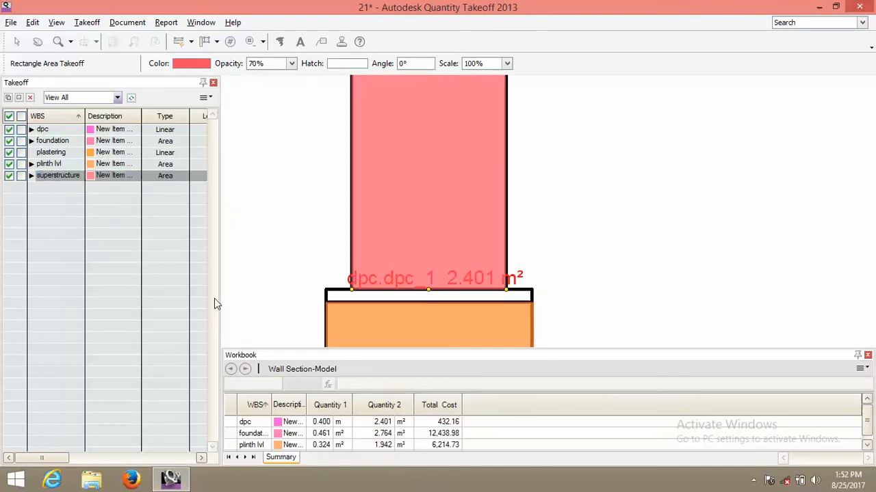
{"action": "left_click", "coordinate": [867, 445]}
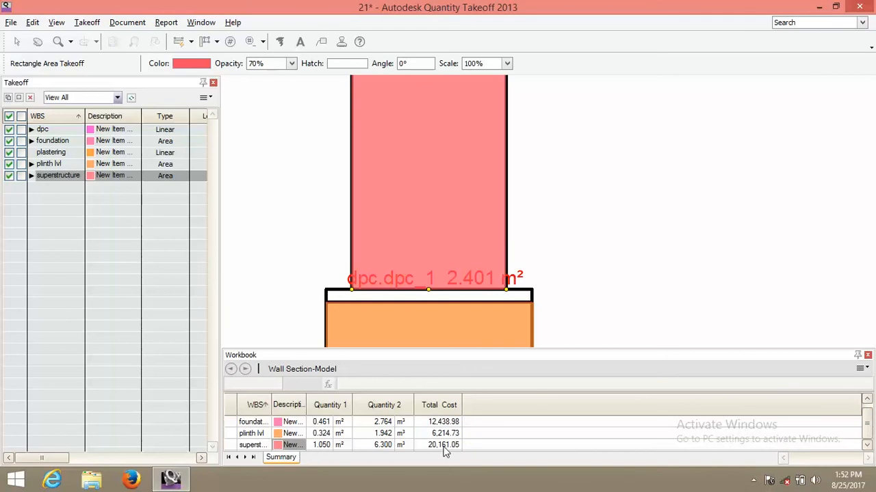
{"action": "left_click", "coordinate": [753, 481]}
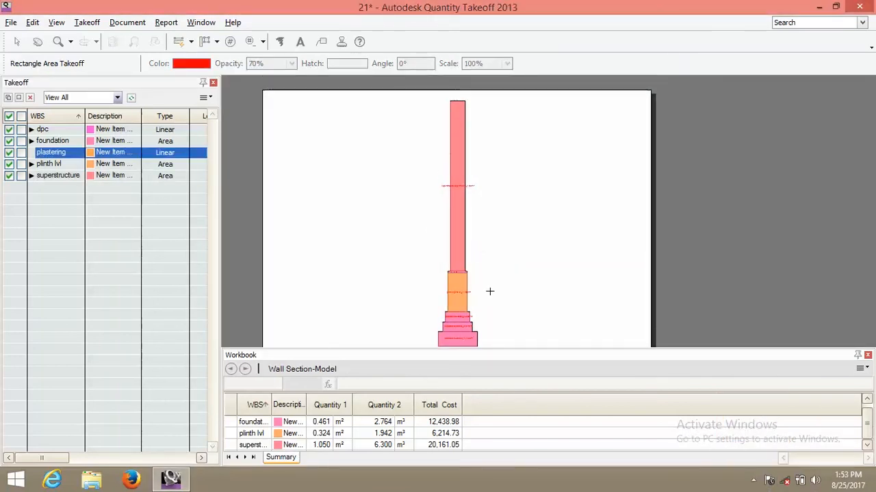
Step: Set the plastering item's height to 6 m in its takeoff item properties
{"action": "double_click", "coordinate": [52, 151]}
{"action": "left_click", "coordinate": [306, 136]}
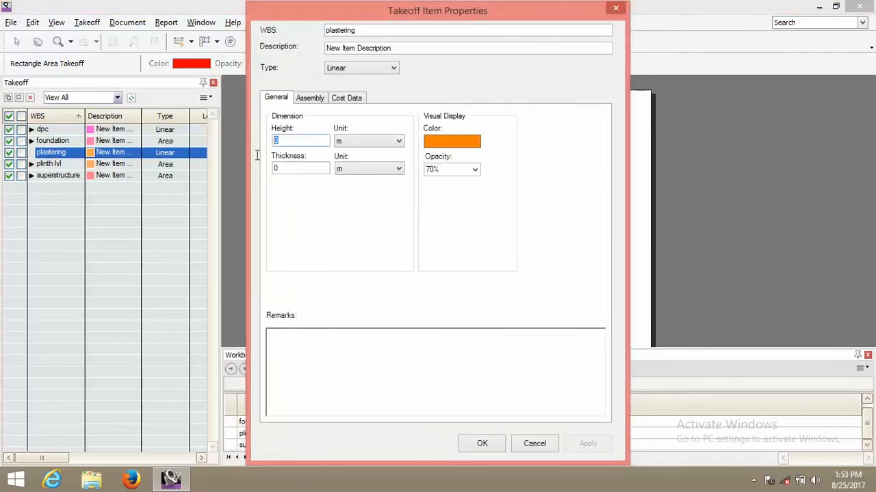
{"action": "type", "text": "6"}
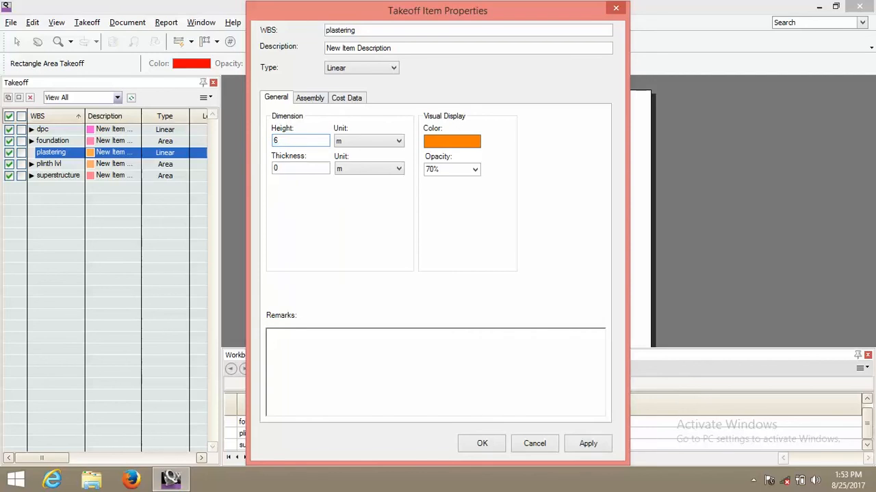
Step: Set the plastering item's Quantity 2 to Area and its material cost to 150 multiplied by Qty 2 (Area)
{"action": "left_click", "coordinate": [346, 98]}
{"action": "left_click", "coordinate": [309, 172]}
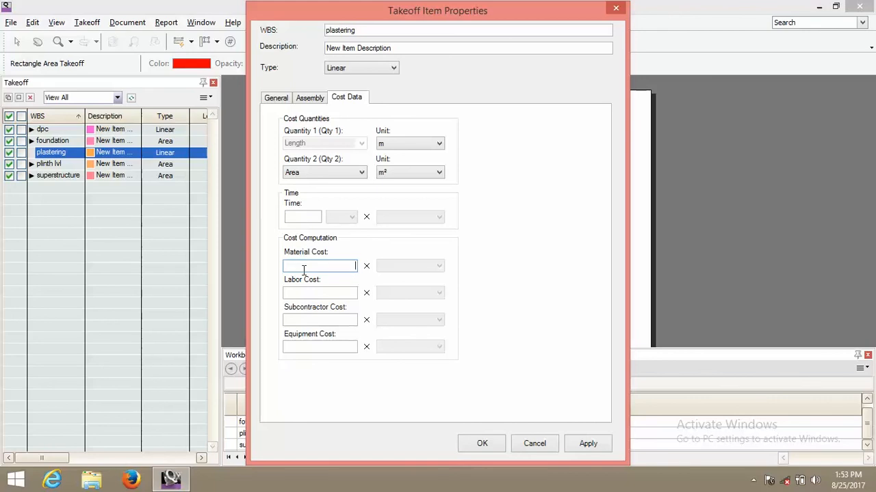
{"action": "type", "text": "150"}
{"action": "left_click", "coordinate": [396, 268]}
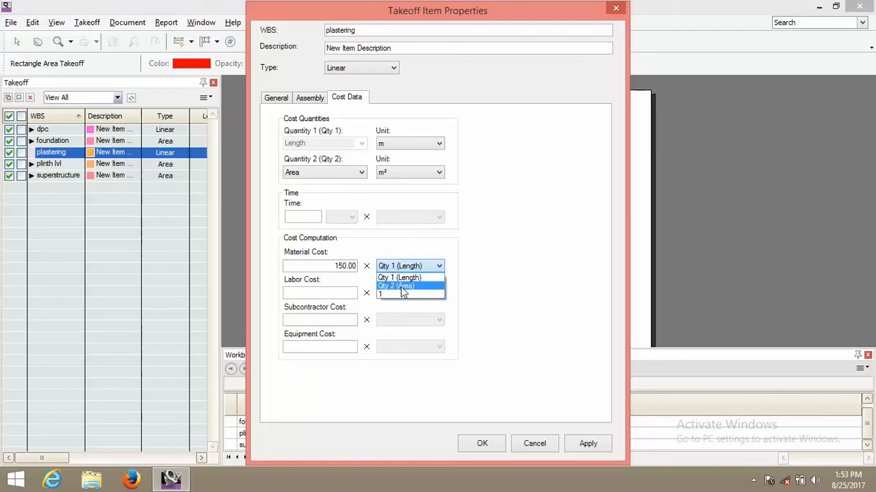
{"action": "left_click", "coordinate": [401, 286]}
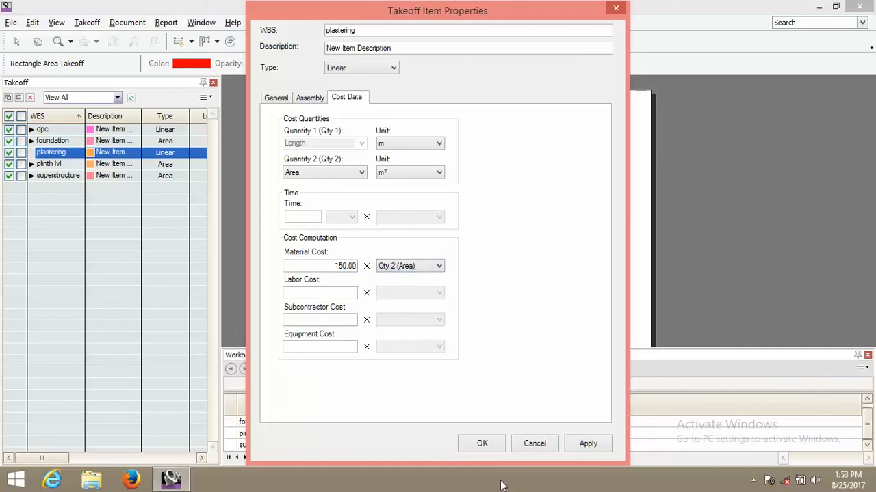
{"action": "left_click", "coordinate": [584, 443]}
{"action": "left_click", "coordinate": [482, 444]}
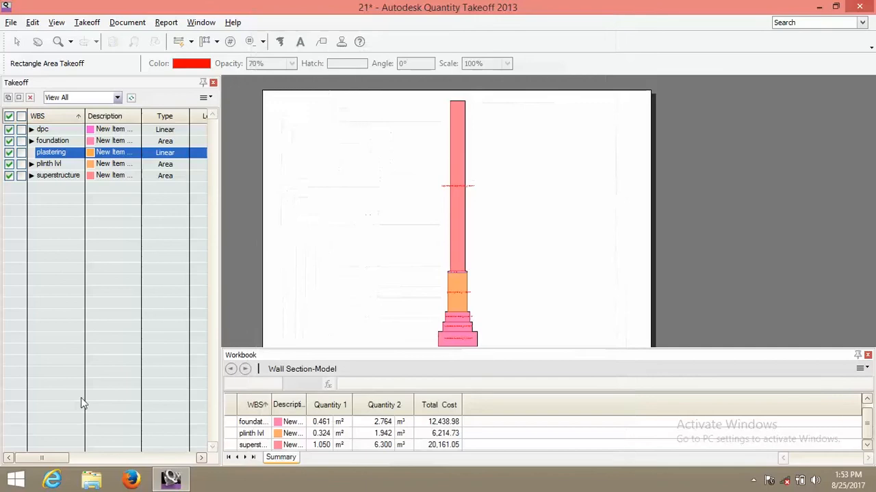
Step: Take off both vertical faces of the superstructure wall as single-click linear takeoffs under the plastering item and review the workbook rows
{"action": "left_click", "coordinate": [55, 156]}
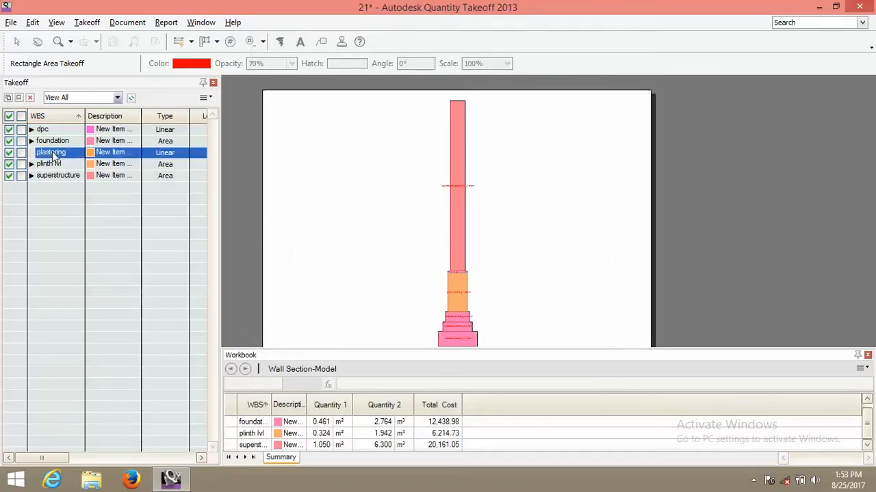
{"action": "left_click", "coordinate": [191, 41]}
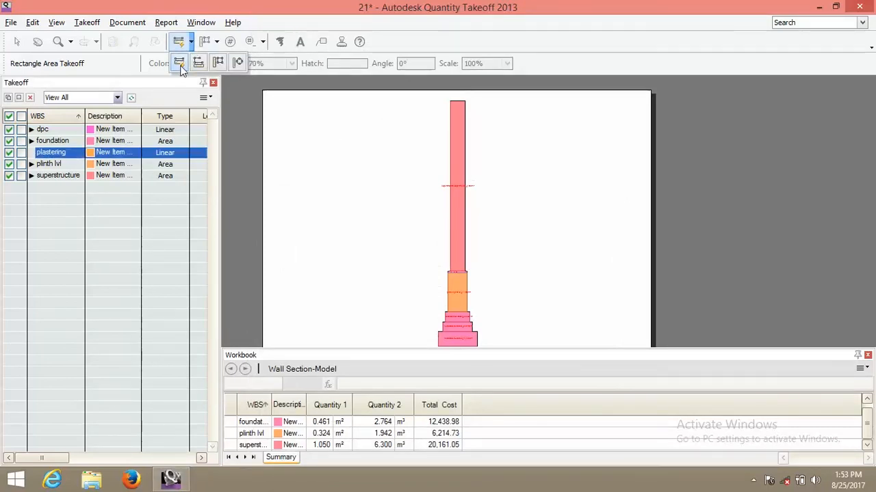
{"action": "left_click", "coordinate": [176, 62]}
{"action": "scroll", "coordinate": [443, 210], "scroll_direction": "up", "scroll_amount": 5}
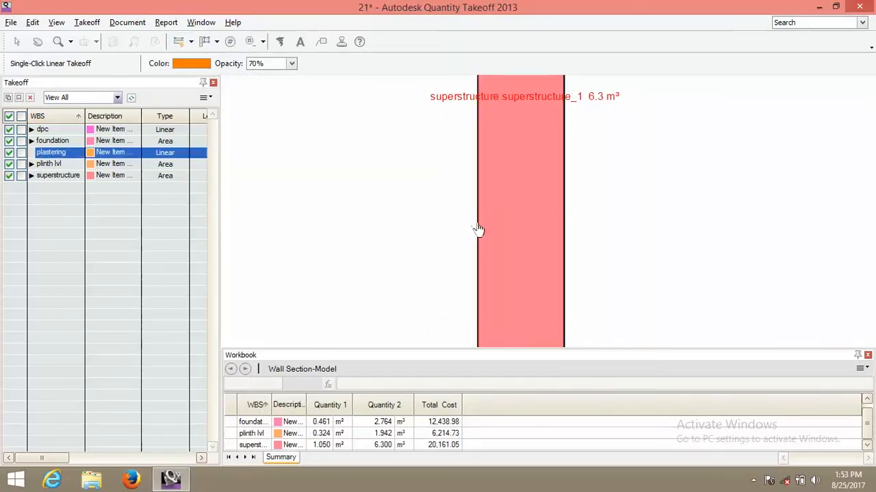
{"action": "left_click", "coordinate": [477, 229]}
{"action": "left_click", "coordinate": [564, 249]}
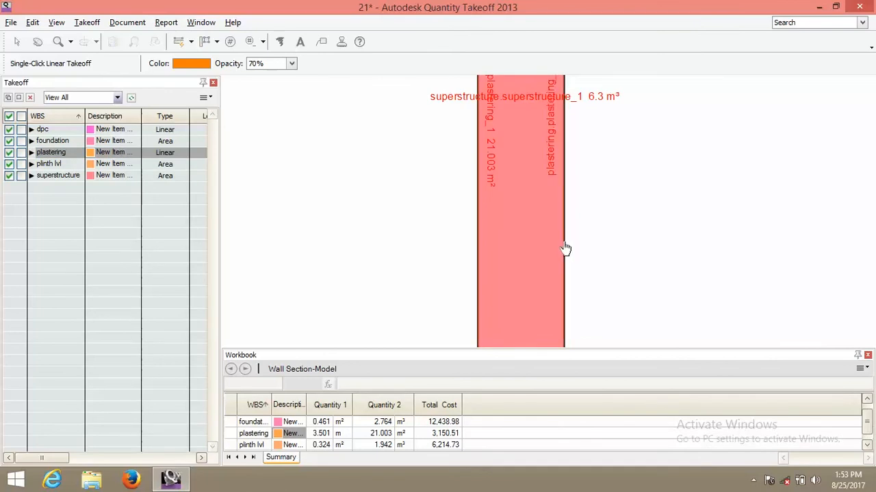
{"action": "scroll", "coordinate": [867, 422], "scroll_direction": "down", "scroll_amount": 1}
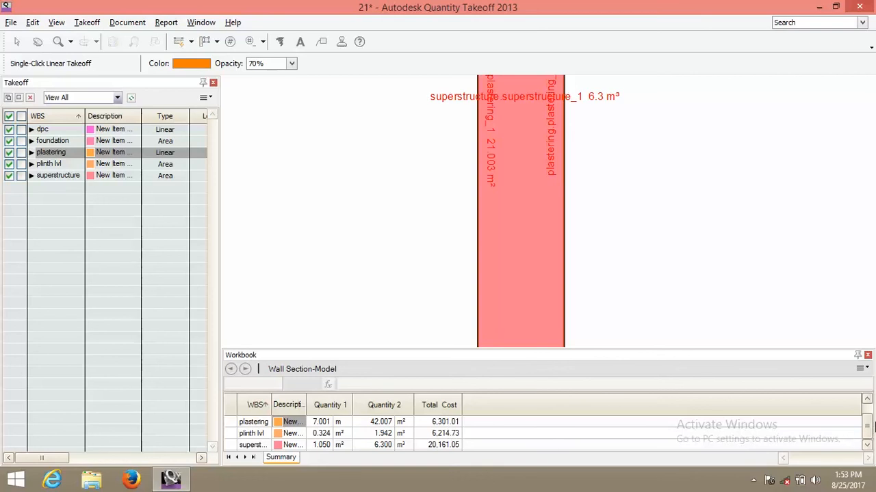
{"action": "scroll", "coordinate": [869, 419], "scroll_direction": "up", "scroll_amount": 2}
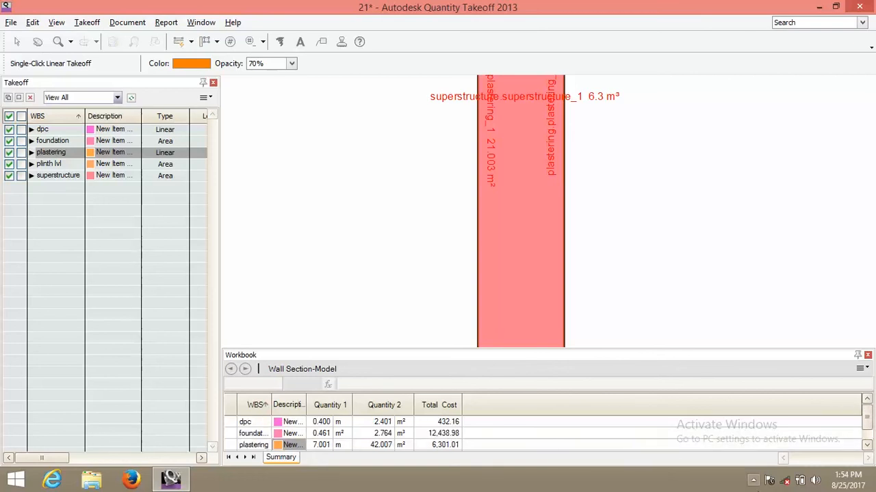
{"action": "left_click", "coordinate": [753, 481]}
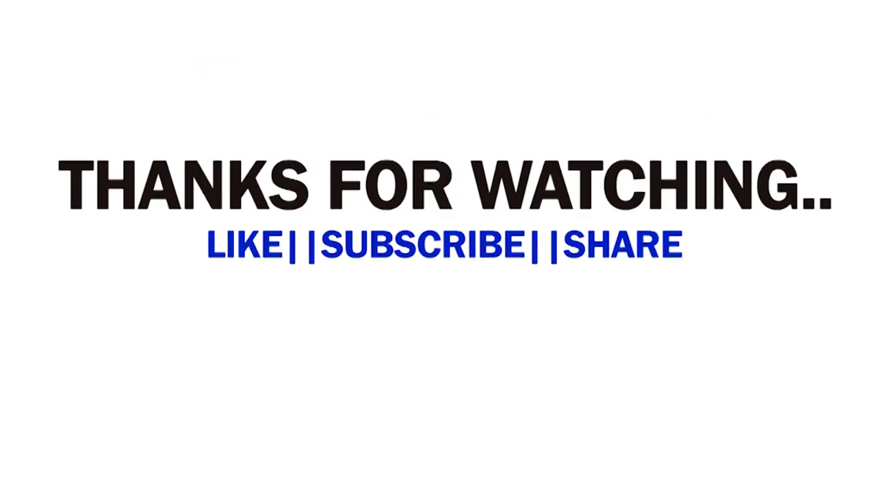